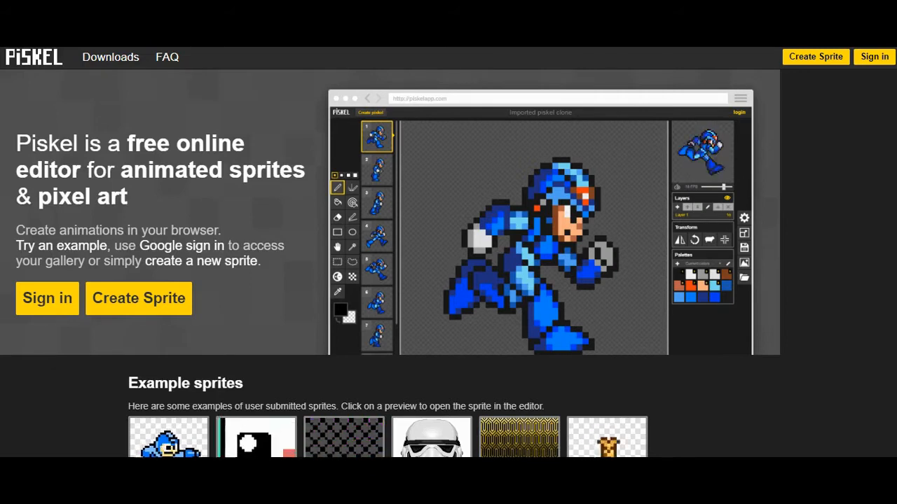
Create a new sprite in the Piskel editor
{"action": "left_click", "coordinate": [135, 302]}
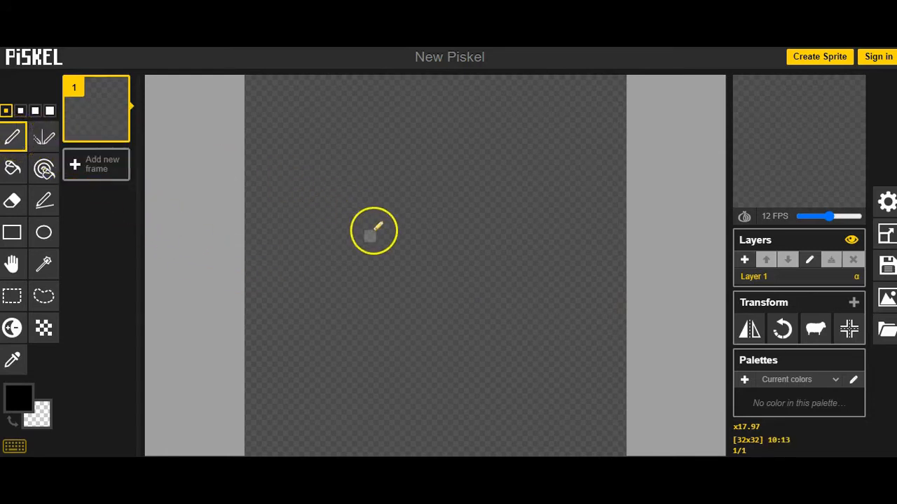
Sketch a black open-mouthed creature outline with an eye using the Pen tool, and undo the strokes back to a blank canvas
{"action": "mouse_move", "coordinate": [358, 248]}
{"action": "left_mouse_down"}
{"action": "mouse_move", "coordinate": [316, 195]}
{"action": "mouse_move", "coordinate": [335, 143]}
{"action": "mouse_move", "coordinate": [394, 114]}
{"action": "mouse_move", "coordinate": [470, 123]}
{"action": "mouse_move", "coordinate": [550, 184]}
{"action": "mouse_move", "coordinate": [573, 305]}
{"action": "mouse_move", "coordinate": [489, 395]}
{"action": "mouse_move", "coordinate": [361, 362]}
{"action": "mouse_move", "coordinate": [357, 300]}
{"action": "mouse_move", "coordinate": [407, 304]}
{"action": "mouse_move", "coordinate": [460, 292]}
{"action": "mouse_move", "coordinate": [430, 246]}
{"action": "mouse_move", "coordinate": [371, 247]}
{"action": "left_mouse_up"}
{"action": "mouse_move", "coordinate": [480, 177]}
{"action": "left_mouse_down"}
{"action": "mouse_move", "coordinate": [463, 154]}
{"action": "mouse_move", "coordinate": [431, 176]}
{"action": "mouse_move", "coordinate": [489, 179]}
{"action": "left_mouse_up"}
{"action": "left_click", "coordinate": [441, 165]}
{"action": "left_click", "coordinate": [452, 168]}
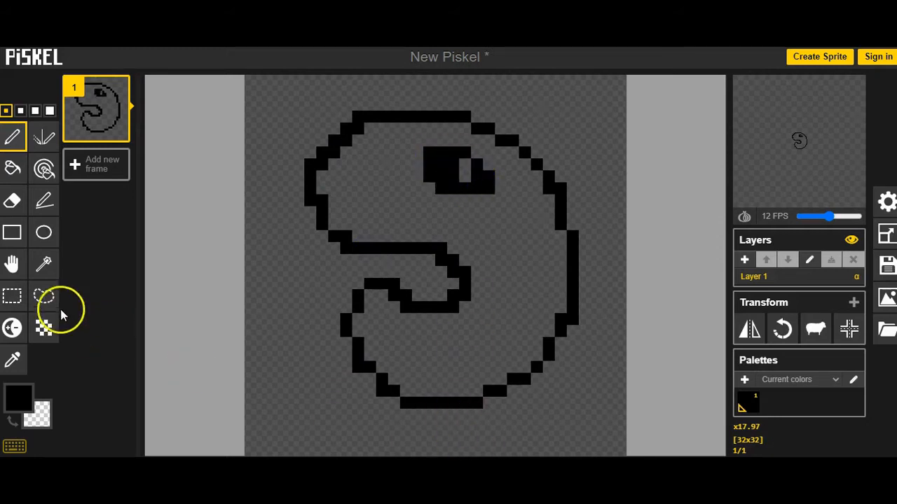
{"action": "key", "text": "ctrl+z"}
{"action": "key", "text": "ctrl+z"}
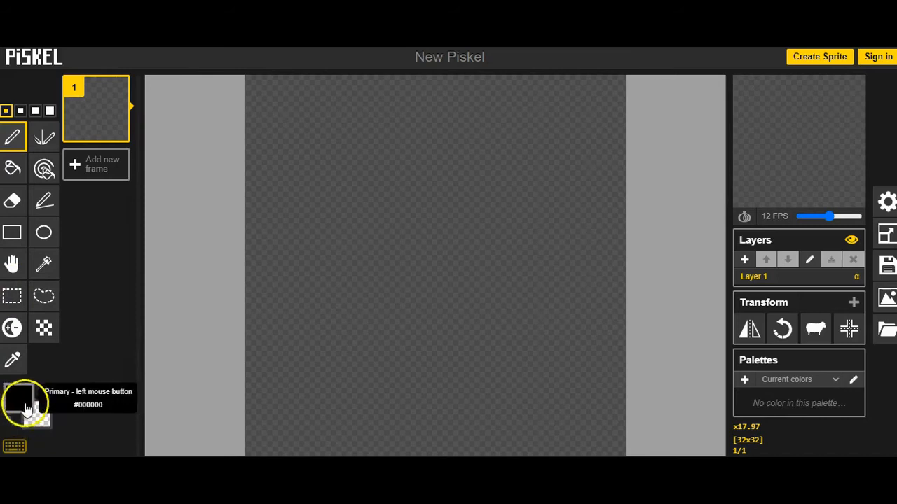
Set the primary colour to a medium green
{"action": "left_click", "coordinate": [19, 400]}
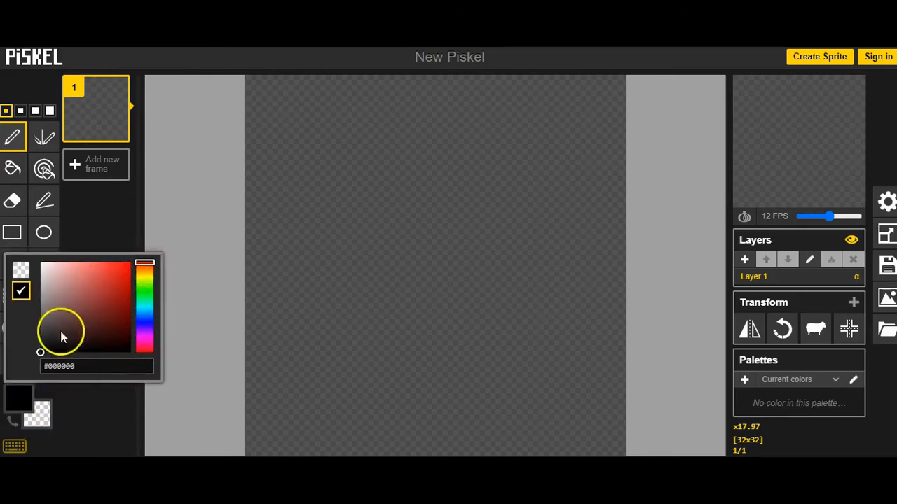
{"action": "left_click_drag", "start_coordinate": [147, 265], "coordinate": [149, 296]}
{"action": "mouse_move", "coordinate": [67, 356]}
{"action": "left_mouse_down"}
{"action": "mouse_move", "coordinate": [40, 356]}
{"action": "mouse_move", "coordinate": [104, 289]}
{"action": "mouse_move", "coordinate": [128, 303]}
{"action": "mouse_move", "coordinate": [112, 286]}
{"action": "mouse_move", "coordinate": [135, 268]}
{"action": "mouse_move", "coordinate": [157, 300]}
{"action": "mouse_move", "coordinate": [150, 276]}
{"action": "mouse_move", "coordinate": [150, 310]}
{"action": "mouse_move", "coordinate": [151, 301]}
{"action": "left_mouse_up"}
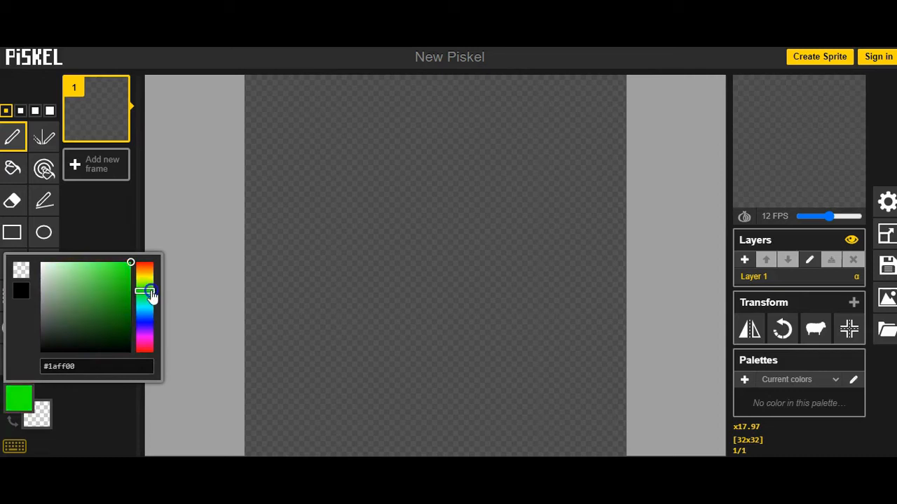
{"action": "mouse_move", "coordinate": [126, 270]}
{"action": "left_mouse_down"}
{"action": "mouse_move", "coordinate": [129, 290]}
{"action": "mouse_move", "coordinate": [94, 302]}
{"action": "mouse_move", "coordinate": [42, 292]}
{"action": "mouse_move", "coordinate": [104, 357]}
{"action": "mouse_move", "coordinate": [118, 293]}
{"action": "left_mouse_up"}
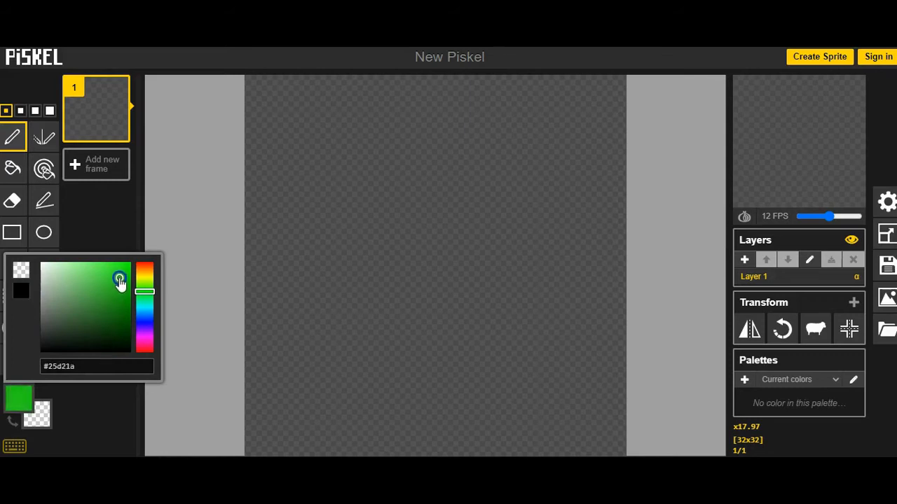
{"action": "left_click", "coordinate": [99, 414]}
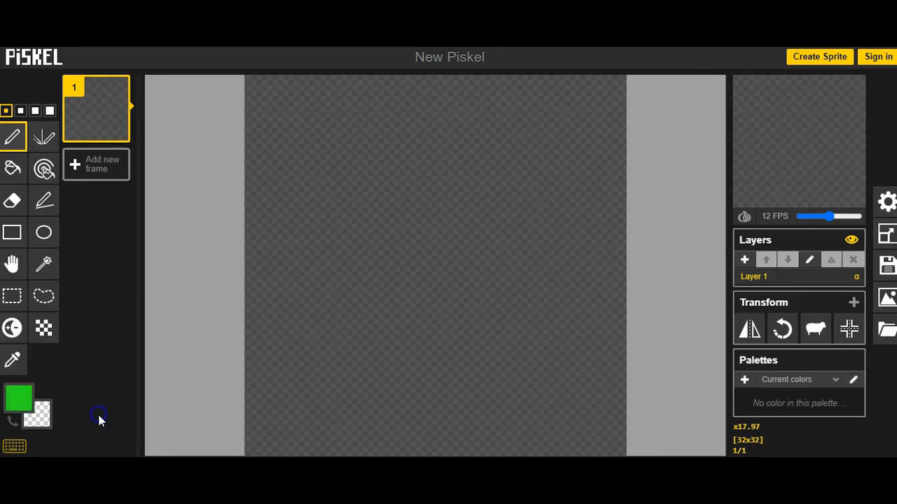
Place one green sample dot each with pen sizes of 2, 3, 4 and 1 pixels across the upper canvas
{"action": "left_click", "coordinate": [20, 110]}
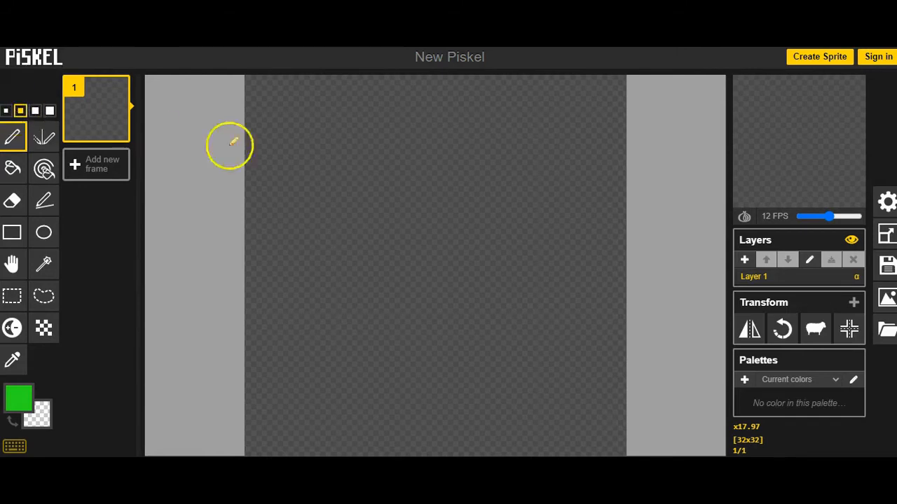
{"action": "left_click", "coordinate": [304, 147]}
{"action": "left_click", "coordinate": [36, 112]}
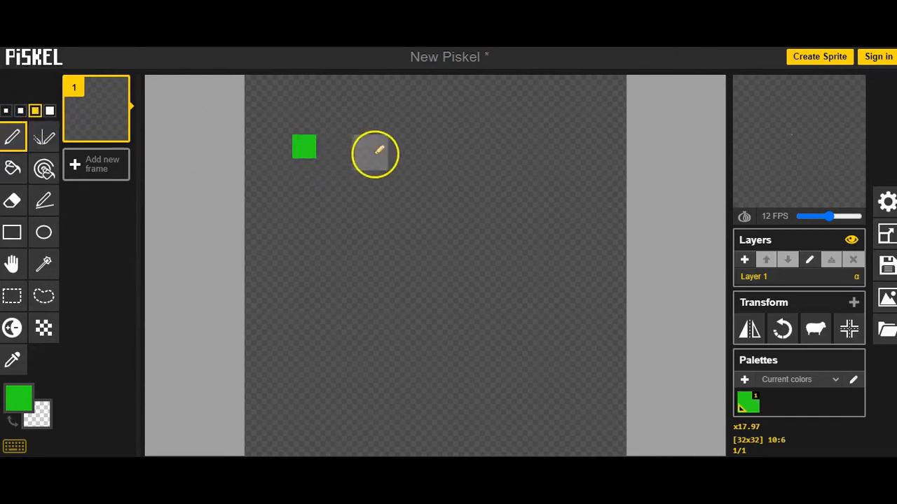
{"action": "left_click", "coordinate": [369, 140]}
{"action": "left_click", "coordinate": [49, 111]}
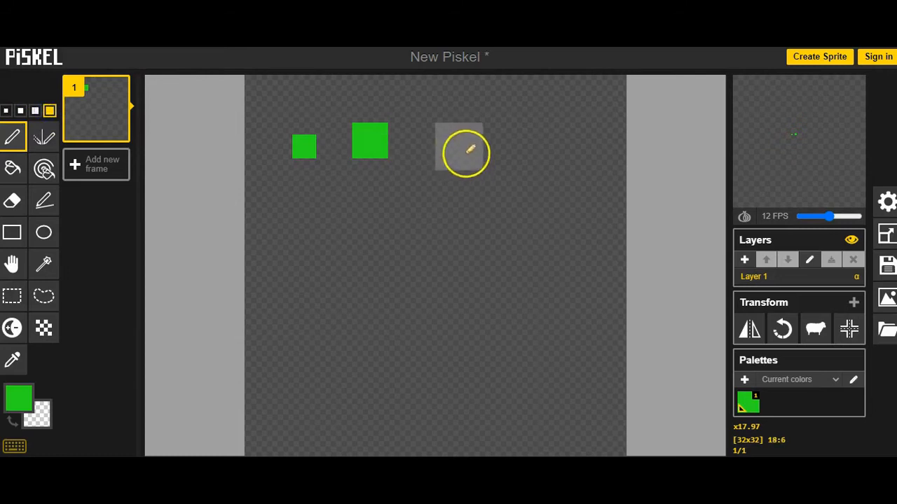
{"action": "left_click", "coordinate": [471, 135]}
{"action": "left_click", "coordinate": [6, 110]}
{"action": "left_click", "coordinate": [262, 153]}
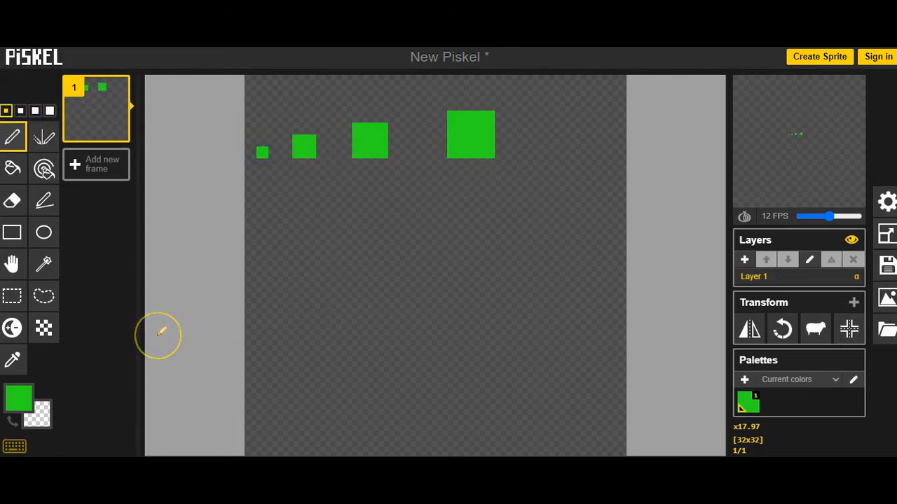
Undo the four green sample dots
{"action": "key", "text": "ctrl+z"}
{"action": "key", "text": "ctrl+z"}
{"action": "key", "text": "ctrl+z"}
{"action": "key", "text": "ctrl+z"}
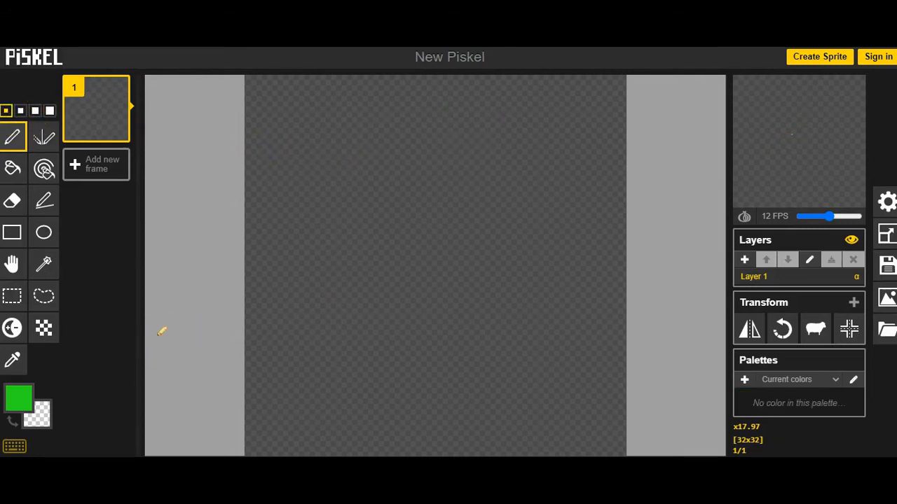
Draw a green near-square rectangle outline on the canvas and a green circle outline beside it
{"action": "left_click", "coordinate": [14, 233]}
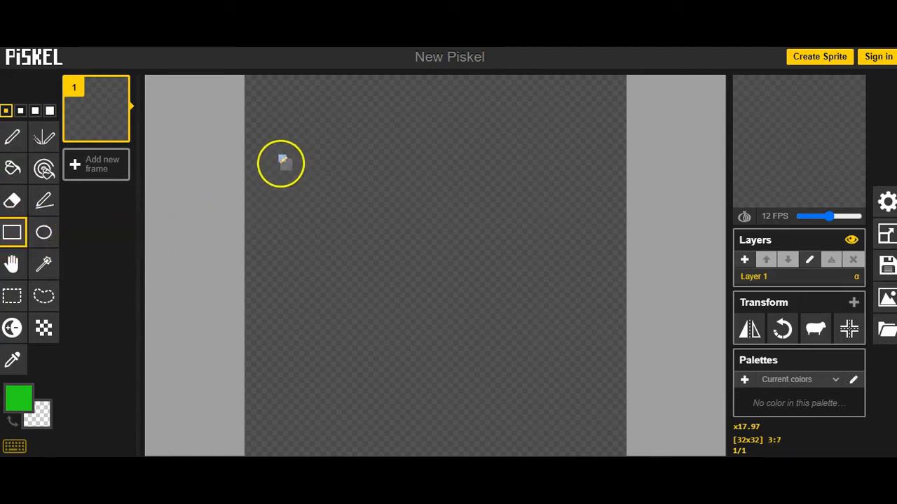
{"action": "left_click_drag", "start_coordinate": [280, 183], "coordinate": [414, 296]}
{"action": "left_click", "coordinate": [44, 233]}
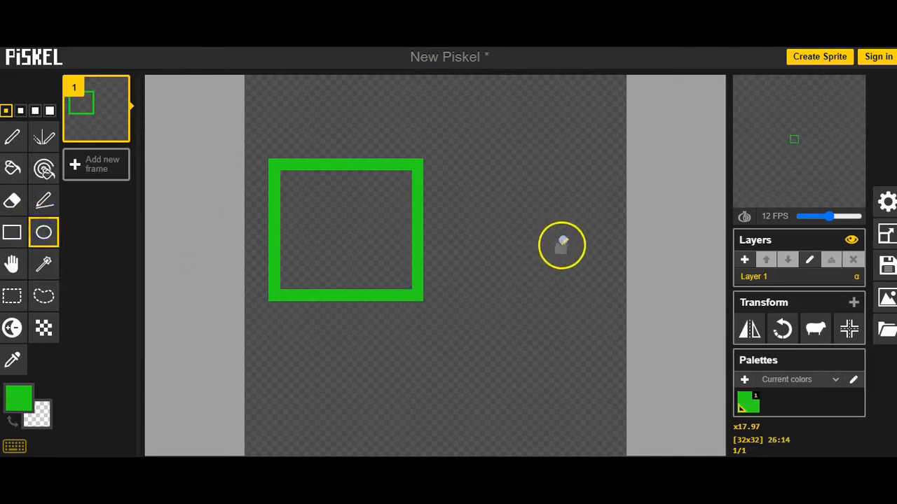
{"action": "left_click_drag", "start_coordinate": [589, 175], "coordinate": [470, 281]}
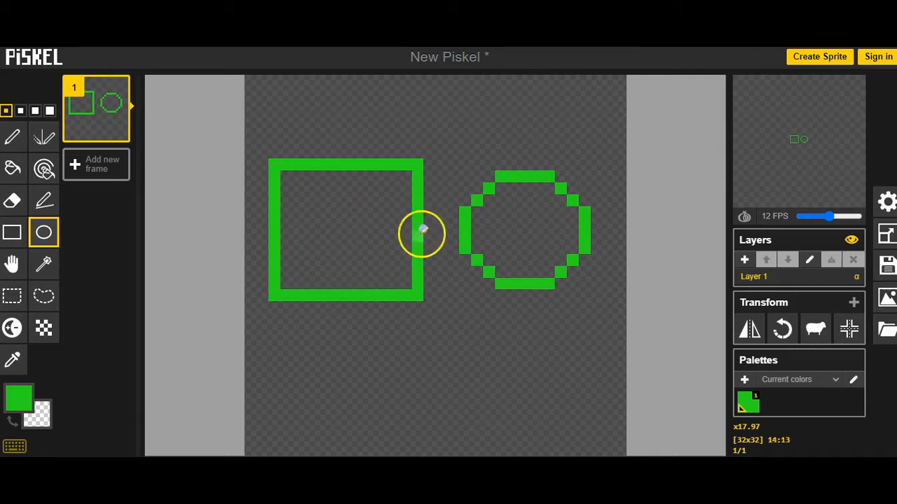
Fill the background around the rectangle and circle with green, and undo the fill
{"action": "left_click", "coordinate": [13, 168]}
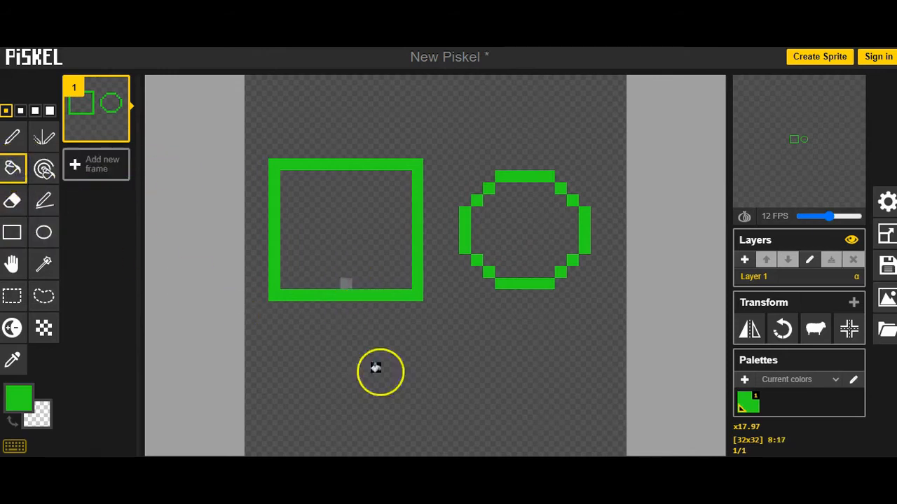
{"action": "left_click", "coordinate": [449, 320]}
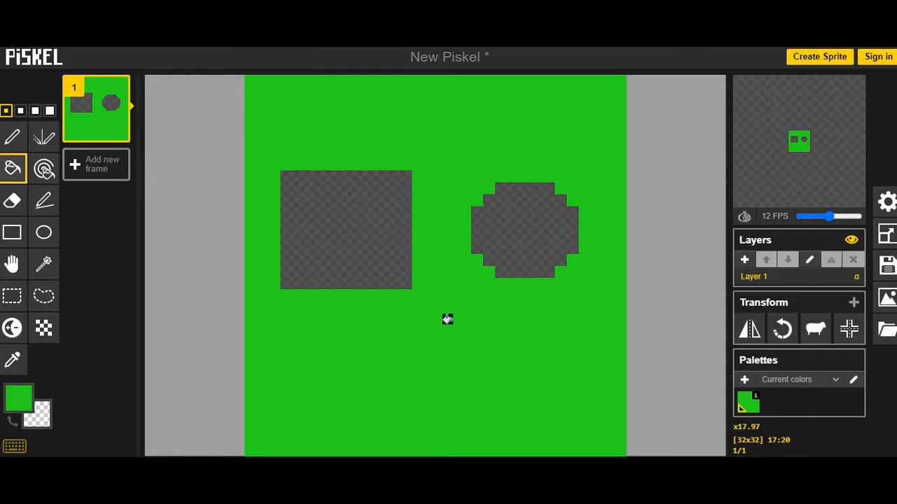
{"action": "key", "text": "ctrl+z"}
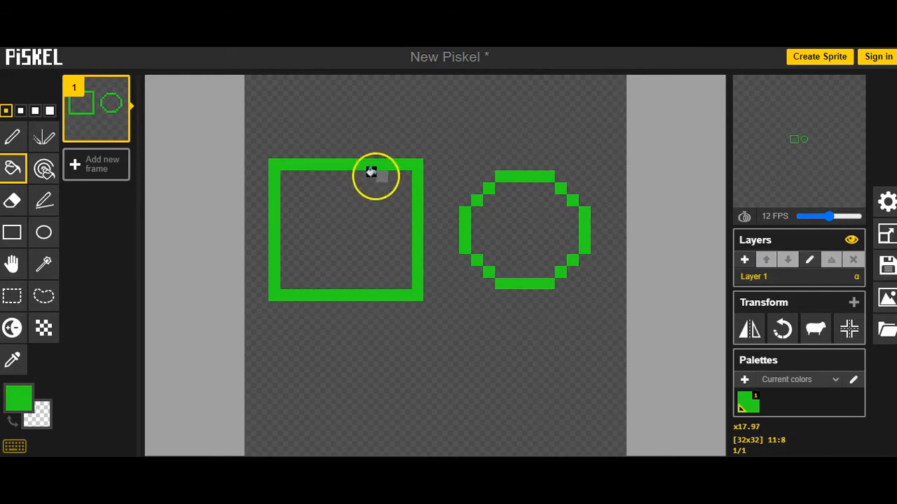
Fill the insides of the rectangle and the circle with green, and undo both fills
{"action": "left_click", "coordinate": [334, 231]}
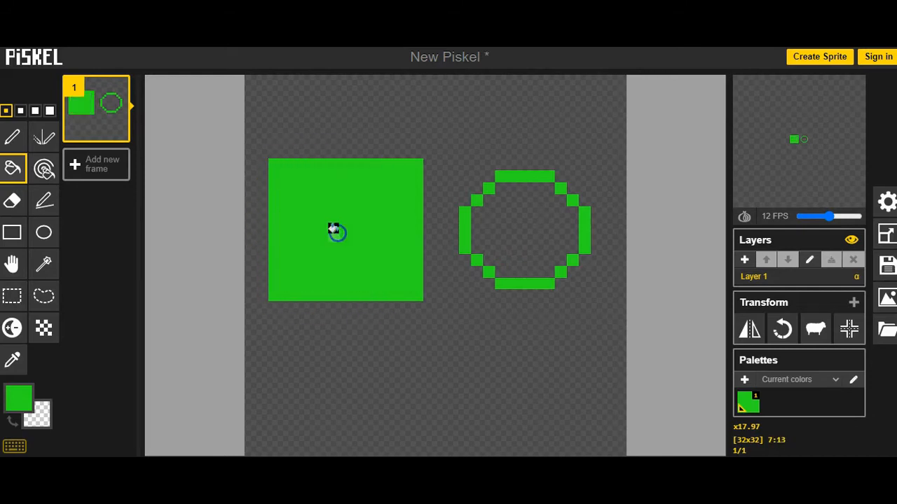
{"action": "left_click", "coordinate": [539, 215]}
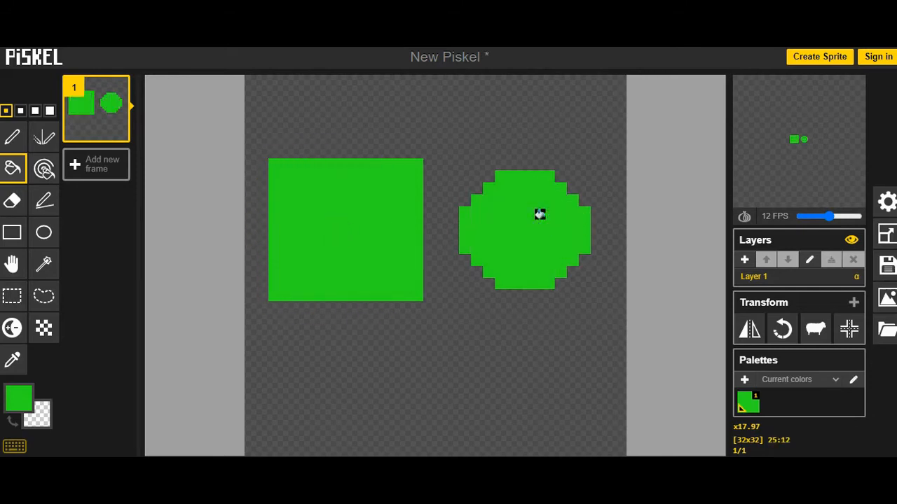
{"action": "key", "text": "ctrl+z"}
{"action": "key", "text": "ctrl+z"}
Erase one pixel from the circle's outline, try filling the open circle, undo the fill and redraw the missing pixel
{"action": "left_click", "coordinate": [12, 201]}
{"action": "left_click", "coordinate": [490, 187]}
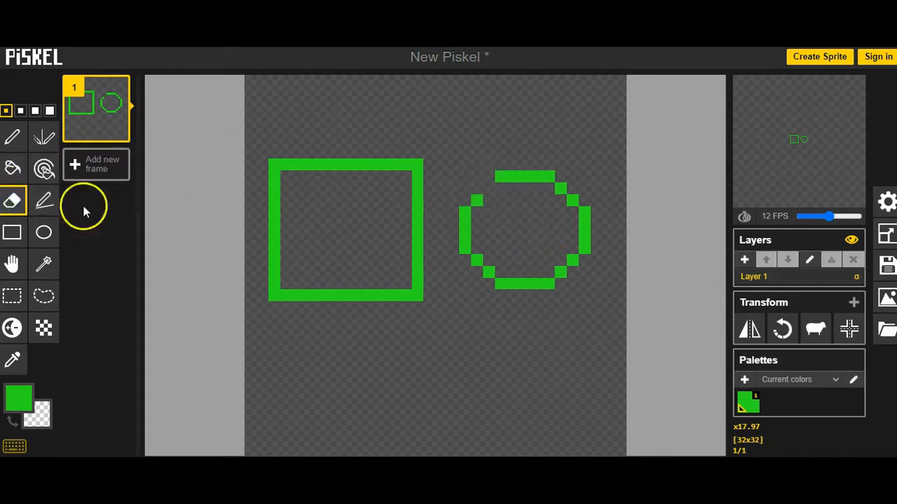
{"action": "left_click", "coordinate": [12, 168]}
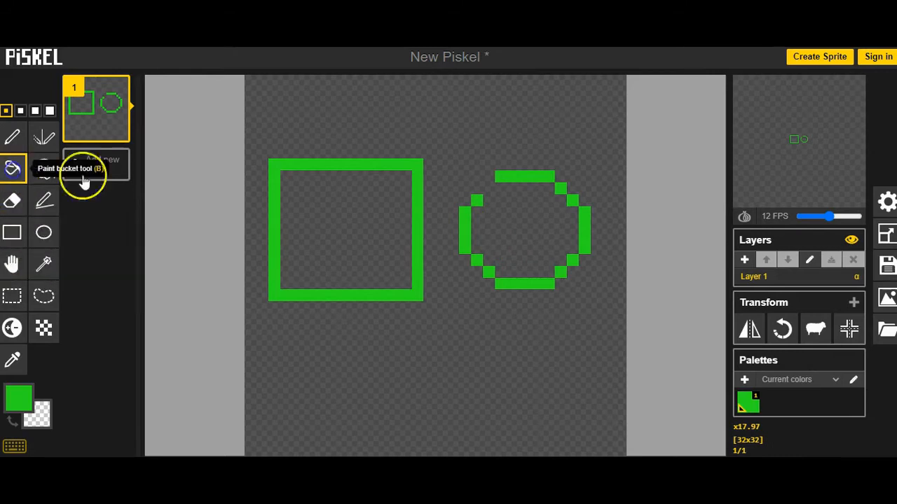
{"action": "left_click", "coordinate": [510, 222]}
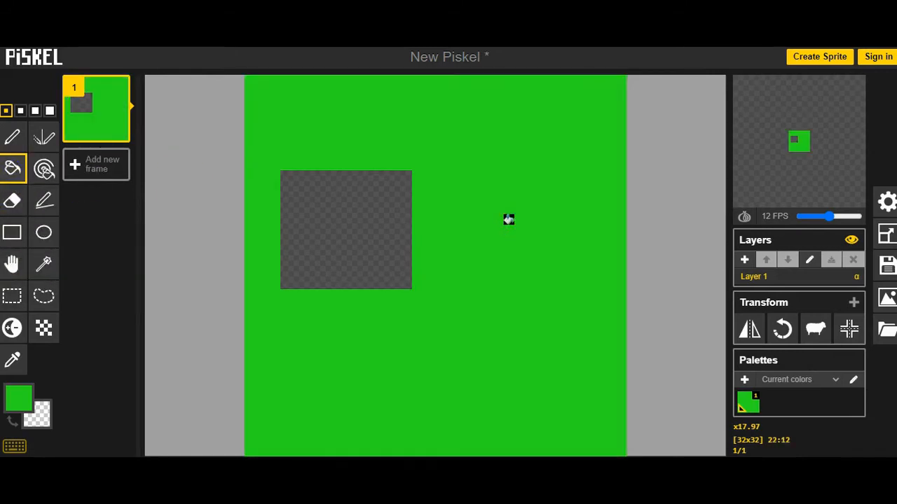
{"action": "key", "text": "ctrl+z"}
{"action": "left_click", "coordinate": [12, 137]}
{"action": "left_click", "coordinate": [487, 188]}
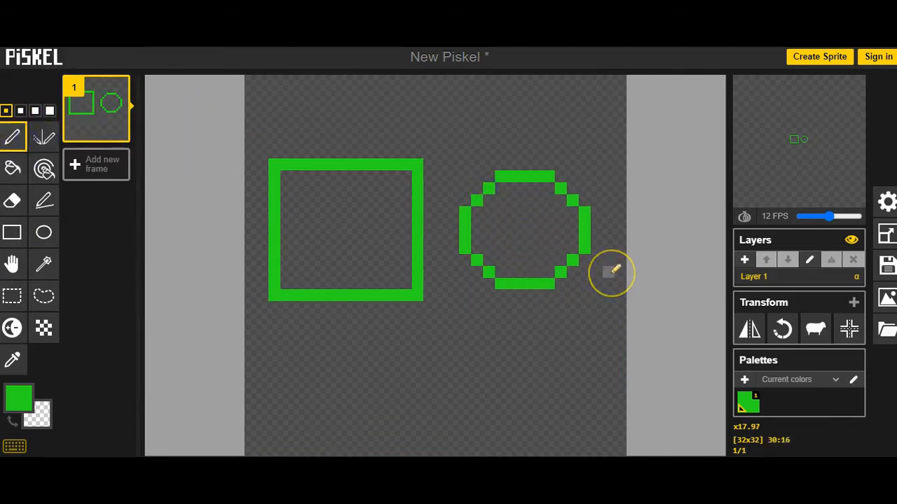
Erase the rectangle outline with the 1-pixel eraser and the circle outline with the eraser set to 4 pixels
{"action": "left_click", "coordinate": [18, 202]}
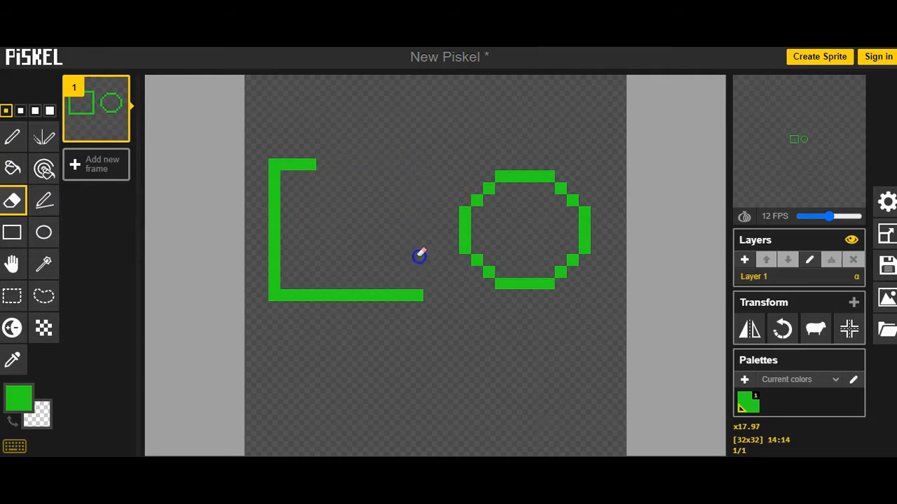
{"action": "mouse_move", "coordinate": [418, 288]}
{"action": "left_mouse_down"}
{"action": "mouse_move", "coordinate": [270, 260]}
{"action": "mouse_move", "coordinate": [258, 296]}
{"action": "mouse_move", "coordinate": [465, 303]}
{"action": "left_mouse_up"}
{"action": "left_click", "coordinate": [384, 295]}
{"action": "left_click_drag", "start_coordinate": [289, 289], "coordinate": [276, 267]}
{"action": "left_click", "coordinate": [298, 165]}
{"action": "left_click_drag", "start_coordinate": [464, 180], "coordinate": [488, 188]}
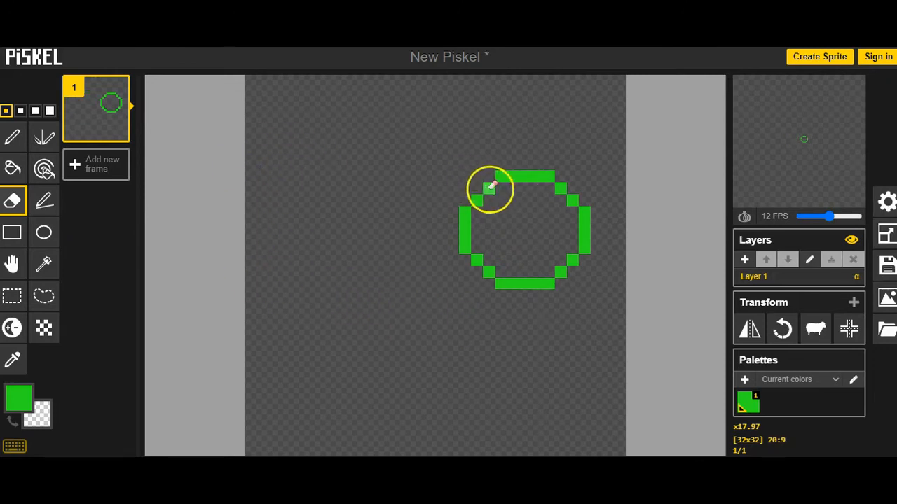
{"action": "left_click", "coordinate": [50, 110]}
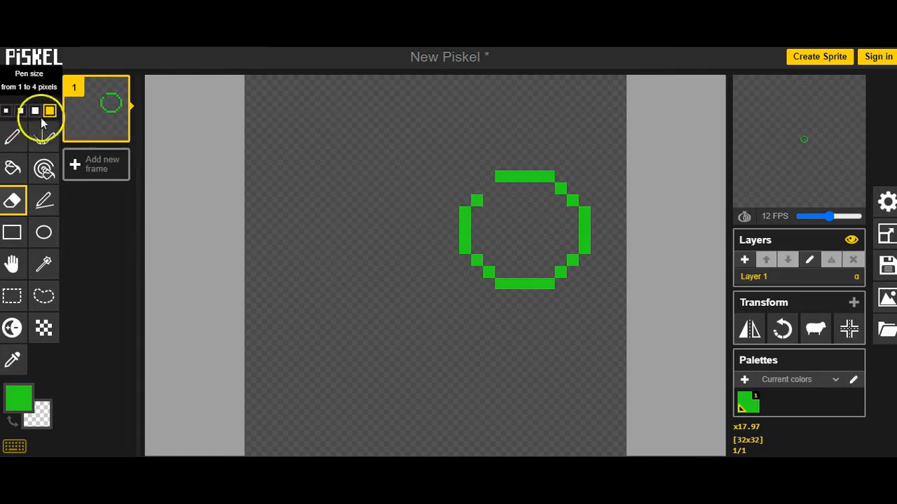
{"action": "mouse_move", "coordinate": [474, 201]}
{"action": "left_mouse_down"}
{"action": "mouse_move", "coordinate": [506, 219]}
{"action": "mouse_move", "coordinate": [529, 181]}
{"action": "mouse_move", "coordinate": [456, 269]}
{"action": "mouse_move", "coordinate": [526, 249]}
{"action": "mouse_move", "coordinate": [588, 256]}
{"action": "left_mouse_up"}
Undo the erasing and the drawing of both shapes to return to a blank canvas
{"action": "key", "text": "ctrl+z"}
{"action": "key", "text": "ctrl+z"}
{"action": "key", "text": "ctrl+z"}
{"action": "key", "text": "ctrl+z"}
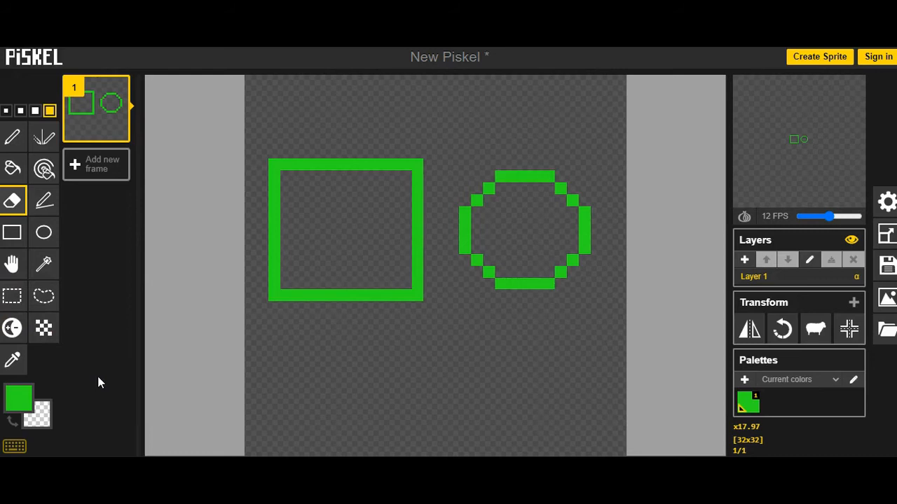
{"action": "key", "text": "ctrl+z"}
{"action": "key", "text": "ctrl+z"}
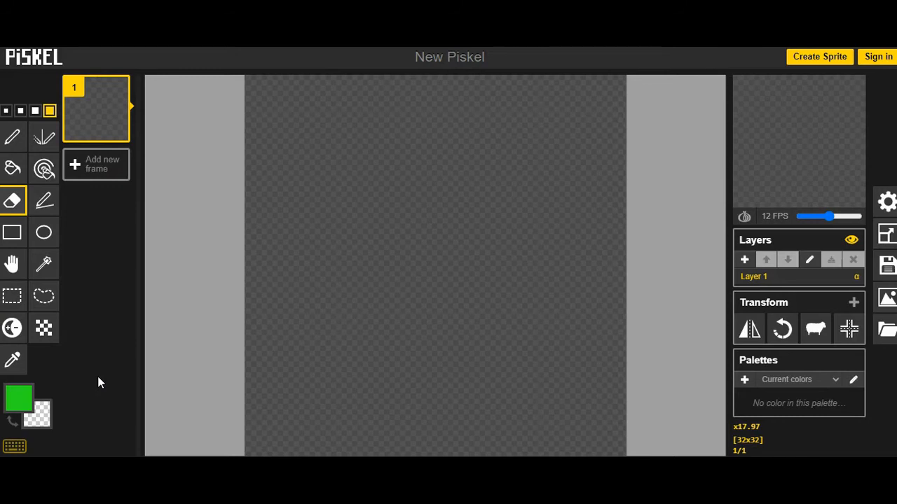
{"action": "key", "text": "ctrl+y"}
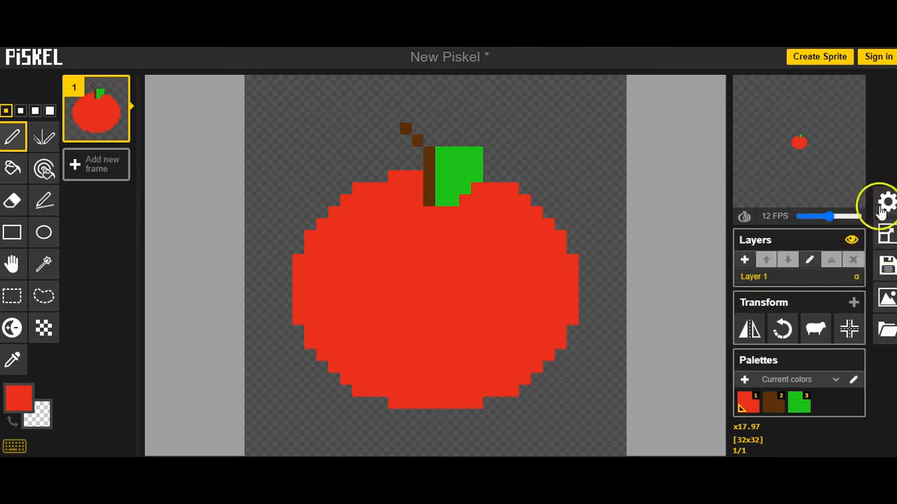
{"action": "left_click", "coordinate": [886, 270]}
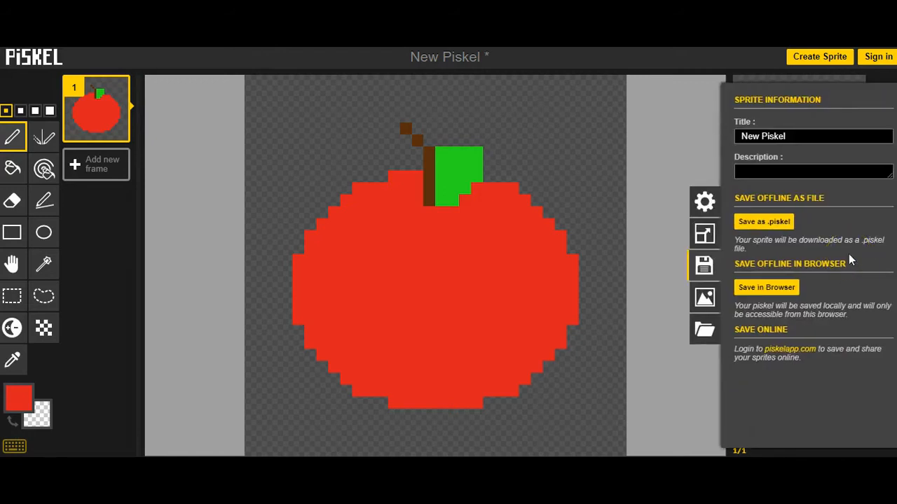
{"action": "left_click_drag", "start_coordinate": [801, 130], "coordinate": [734, 126]}
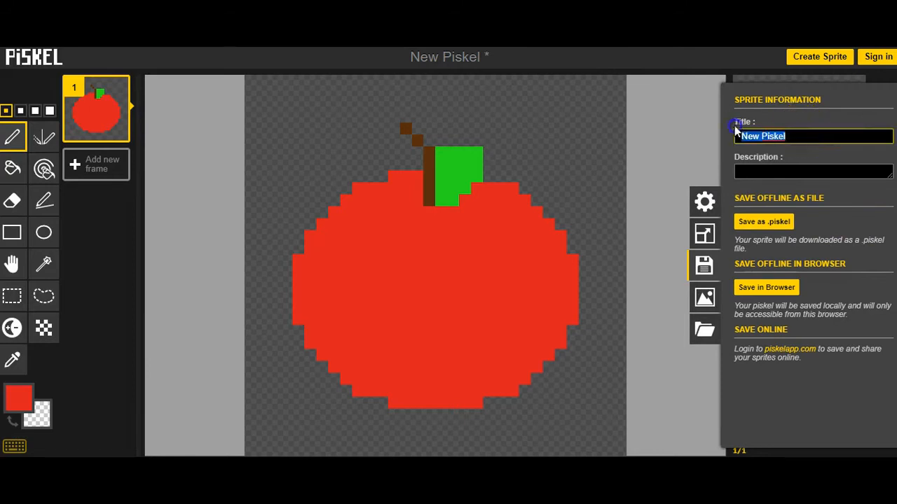
{"action": "left_click", "coordinate": [714, 124]}
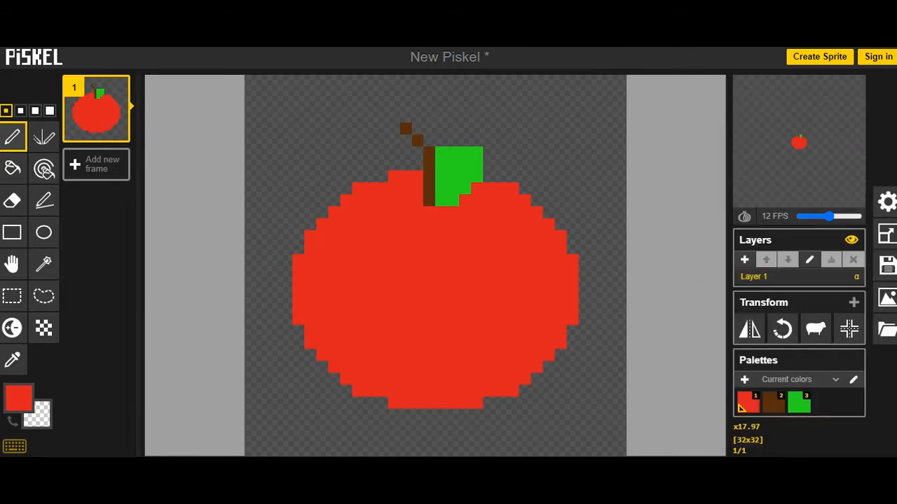
Change the sprite's title to AppleMsO and save it offline as a .piskel file
{"action": "left_click", "coordinate": [887, 265]}
{"action": "left_click", "coordinate": [797, 138]}
{"action": "key", "text": "BackSpace"}
{"action": "key", "text": "BackSpace"}
{"action": "key", "text": "BackSpace"}
{"action": "key", "text": "BackSpace"}
{"action": "key", "text": "BackSpace"}
{"action": "key", "text": "BackSpace"}
{"action": "key", "text": "BackSpace"}
{"action": "key", "text": "BackSpace"}
{"action": "key", "text": "BackSpace"}
{"action": "key", "text": "BackSpace"}
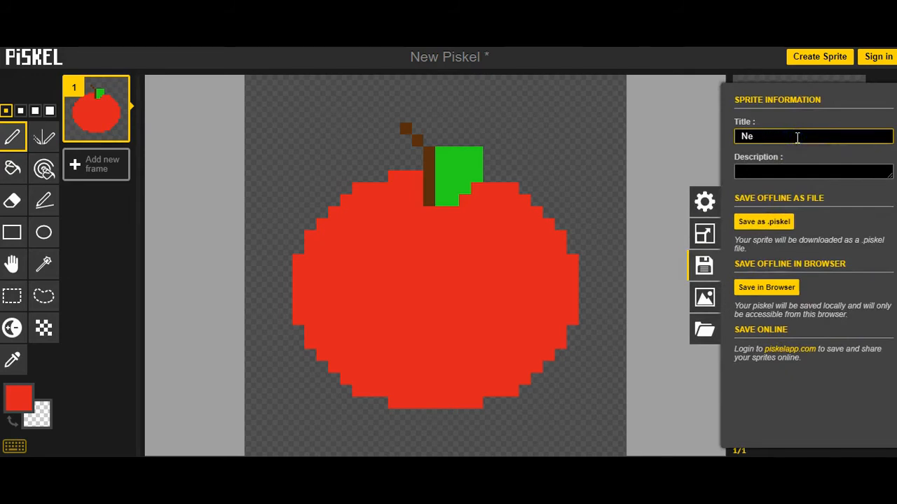
{"action": "type", "text": "Apple"}
{"action": "type", "text": "Ms.o"}
{"action": "key", "text": "BackSpace"}
{"action": "key", "text": "BackSpace"}
{"action": "type", "text": "O"}
{"action": "left_click", "coordinate": [771, 223]}
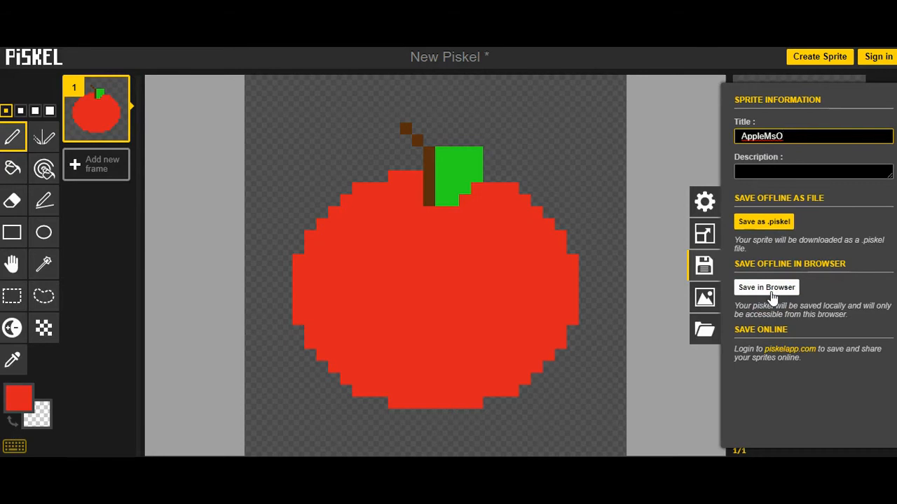
Save the red apple sprite offline as a .piskel file
{"action": "left_click", "coordinate": [779, 224]}
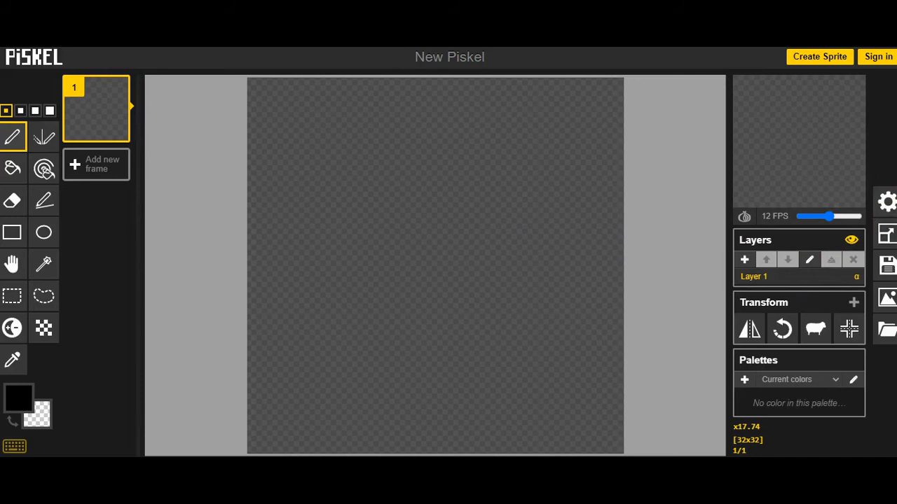
Import AppleMsO-20200911-141727.piskel from the computer, replacing the current blank sprite
{"action": "left_click", "coordinate": [887, 203]}
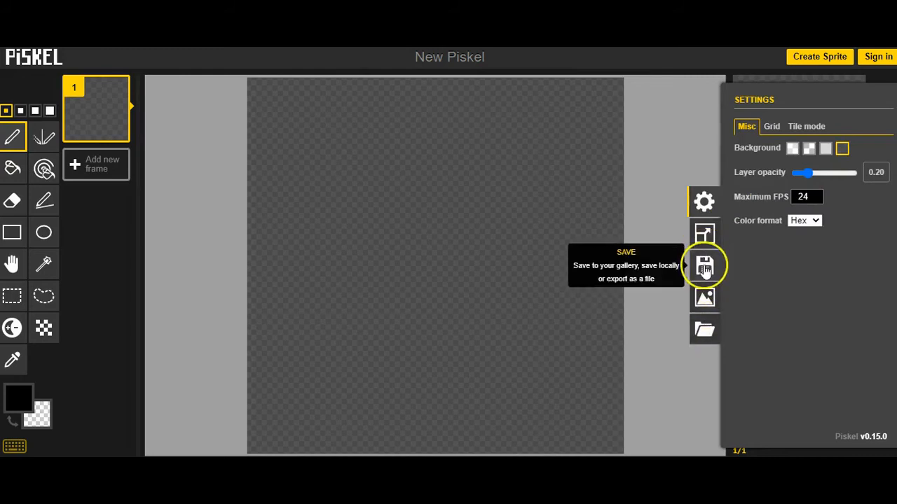
{"action": "left_click", "coordinate": [704, 332]}
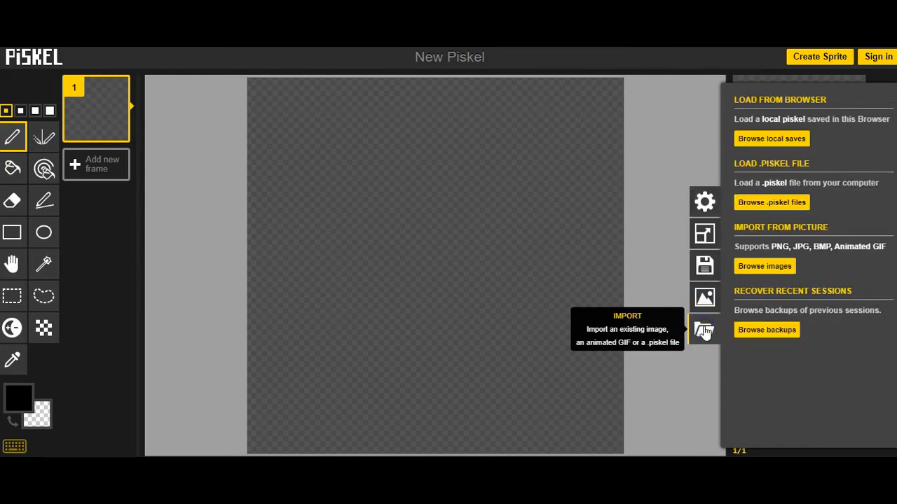
{"action": "left_click", "coordinate": [773, 203]}
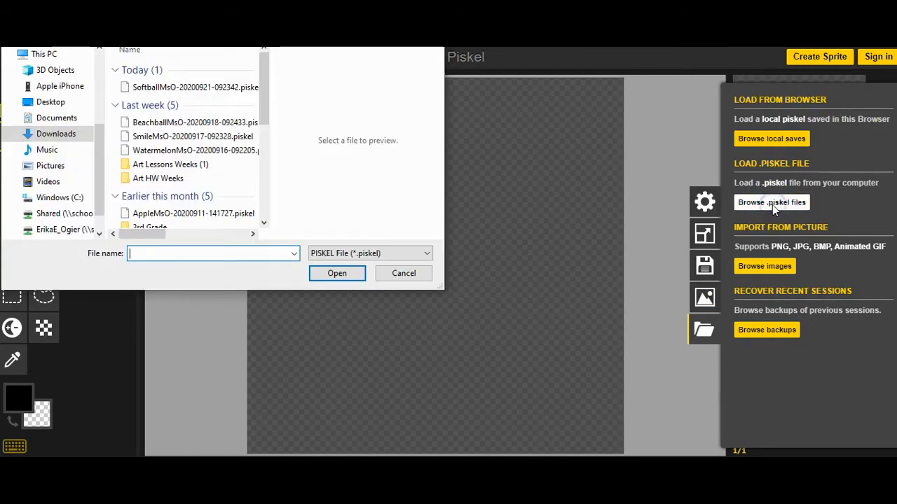
{"action": "left_click", "coordinate": [190, 87]}
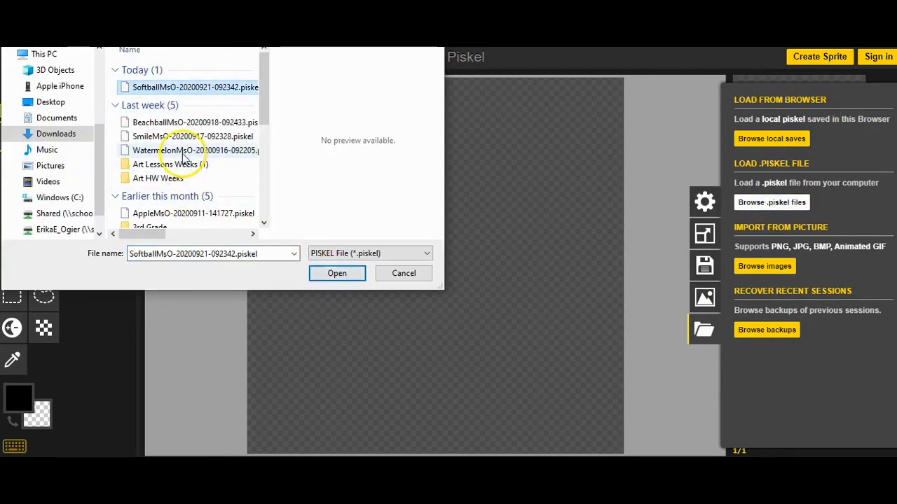
{"action": "left_click", "coordinate": [225, 213]}
{"action": "left_click", "coordinate": [339, 276]}
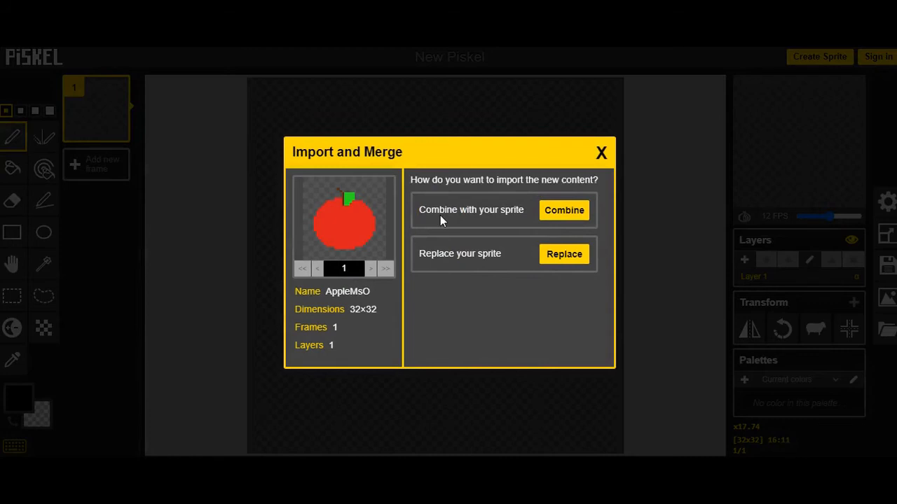
{"action": "left_click", "coordinate": [571, 260]}
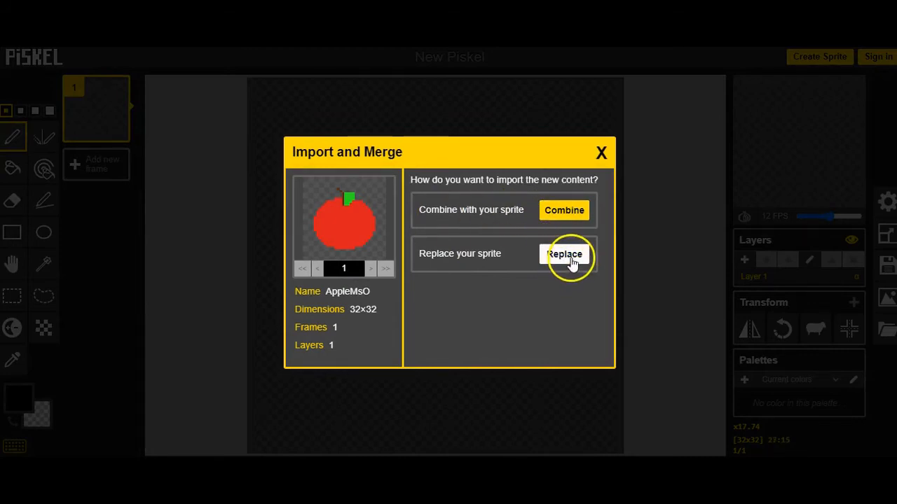
{"action": "left_click", "coordinate": [519, 107]}
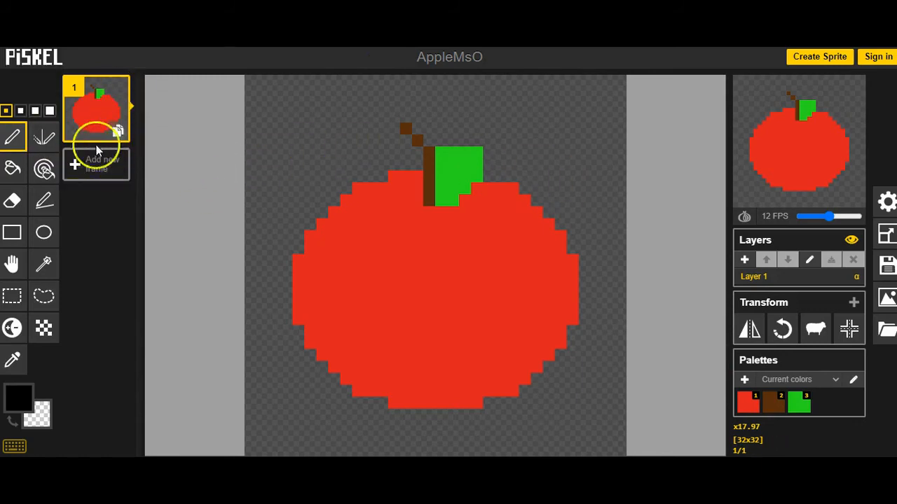
Add a blank second frame and delete it
{"action": "mouse_move", "coordinate": [103, 139]}
{"action": "left_click", "coordinate": [99, 170]}
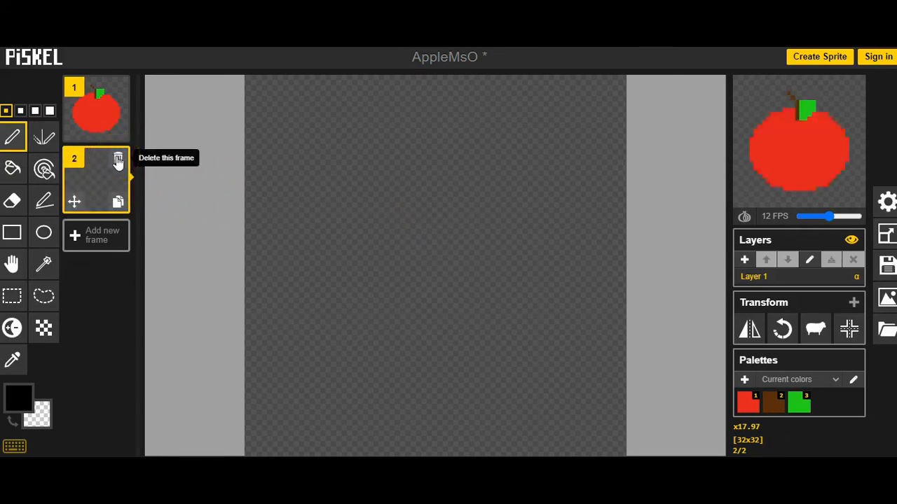
{"action": "left_click", "coordinate": [118, 161]}
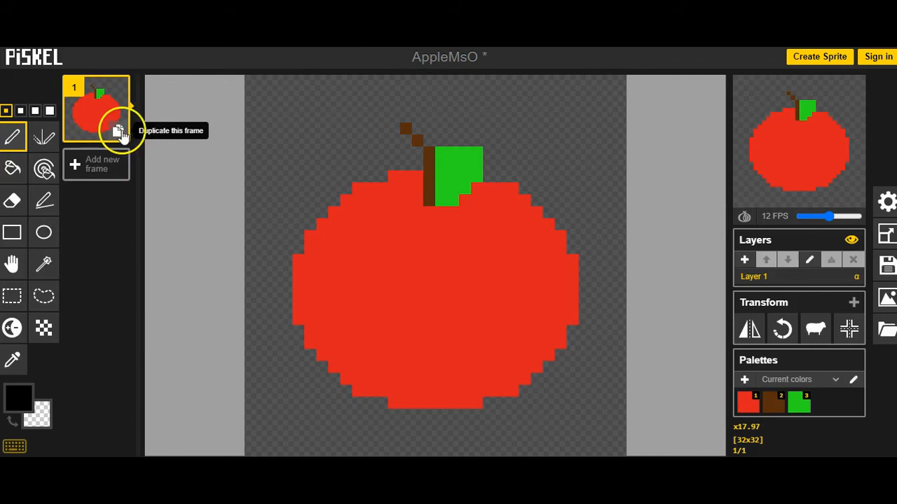
Duplicate the apple frame and move the copy's apple about 3 pixels up and to the left
{"action": "left_click", "coordinate": [118, 133]}
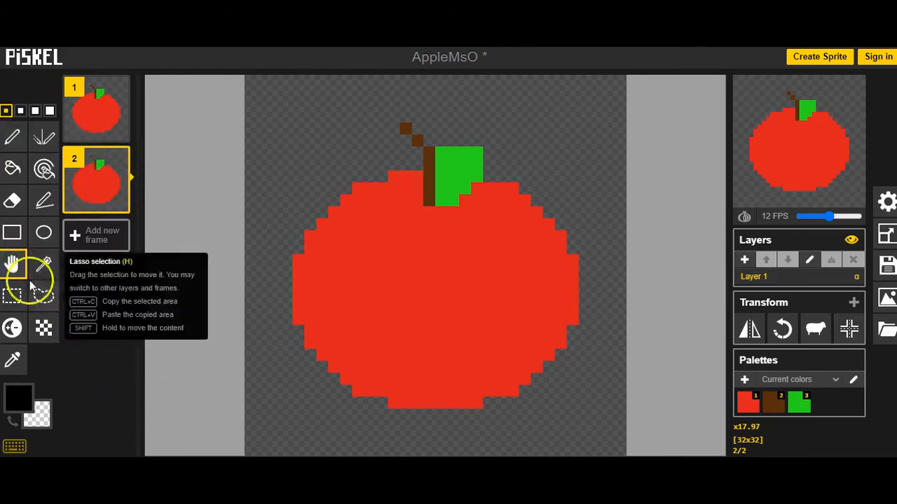
{"action": "left_click", "coordinate": [12, 264]}
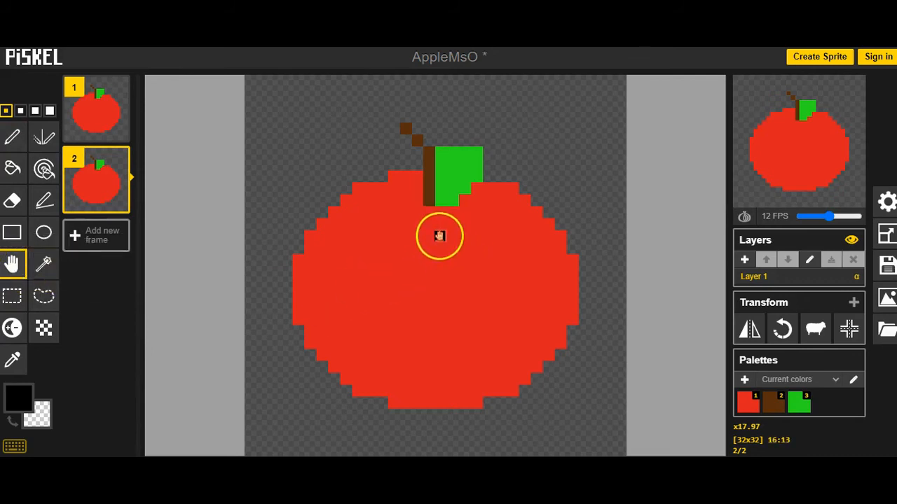
{"action": "left_click_drag", "start_coordinate": [438, 236], "coordinate": [409, 202]}
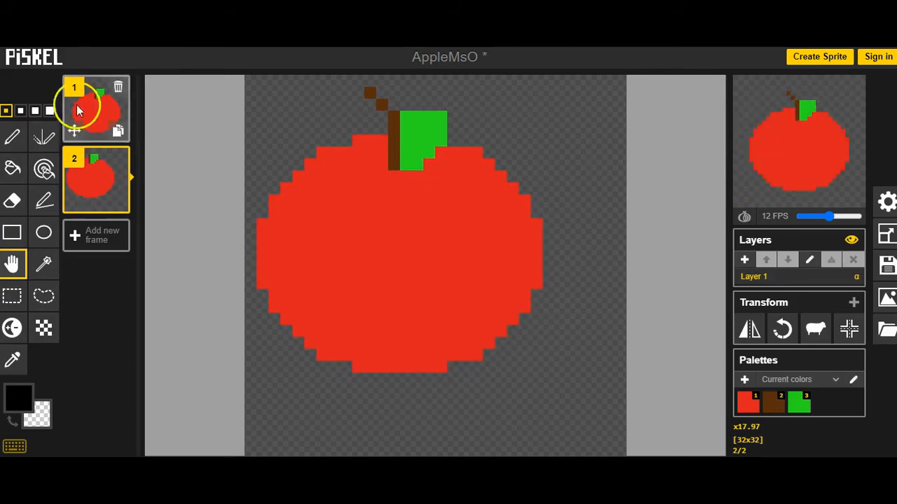
Add frames 3 and 4 as duplicates, shifting the apple further up in frame 3 and back down in frame 4
{"action": "left_click", "coordinate": [116, 199]}
{"action": "left_click_drag", "start_coordinate": [372, 249], "coordinate": [366, 229]}
{"action": "left_click", "coordinate": [115, 261]}
{"action": "left_click", "coordinate": [374, 226]}
{"action": "left_click_drag", "start_coordinate": [376, 227], "coordinate": [384, 262]}
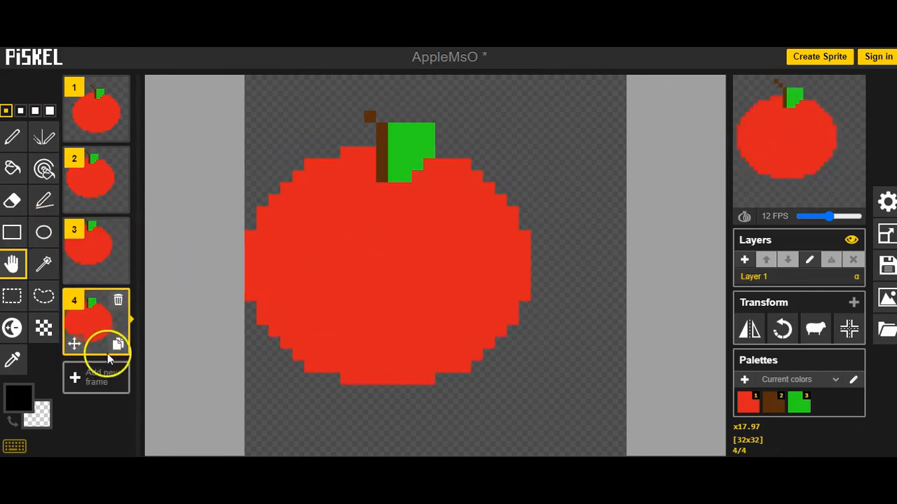
Add frames 5 and 6 as duplicates, moving the apple down and right in frame 5 and further right in frame 6
{"action": "left_click", "coordinate": [114, 344]}
{"action": "left_click_drag", "start_coordinate": [384, 300], "coordinate": [408, 354]}
{"action": "left_click", "coordinate": [114, 411]}
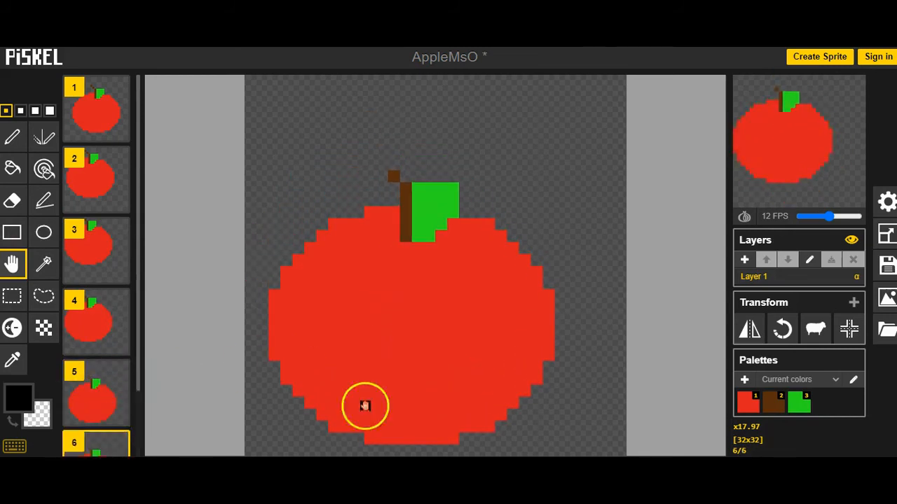
{"action": "scroll", "coordinate": [478, 359], "scroll_direction": "down", "scroll_amount": 2}
{"action": "scroll", "coordinate": [479, 359], "scroll_direction": "up", "scroll_amount": 1}
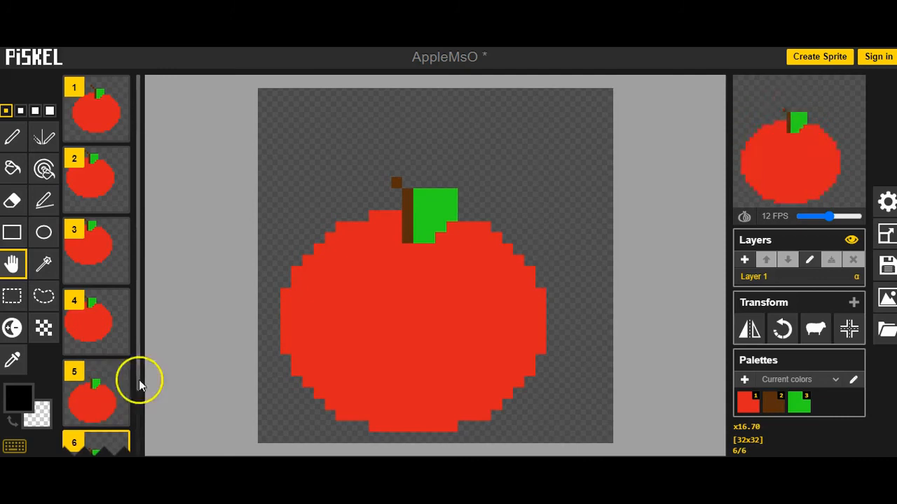
{"action": "scroll", "coordinate": [140, 393], "scroll_direction": "down", "scroll_amount": 2}
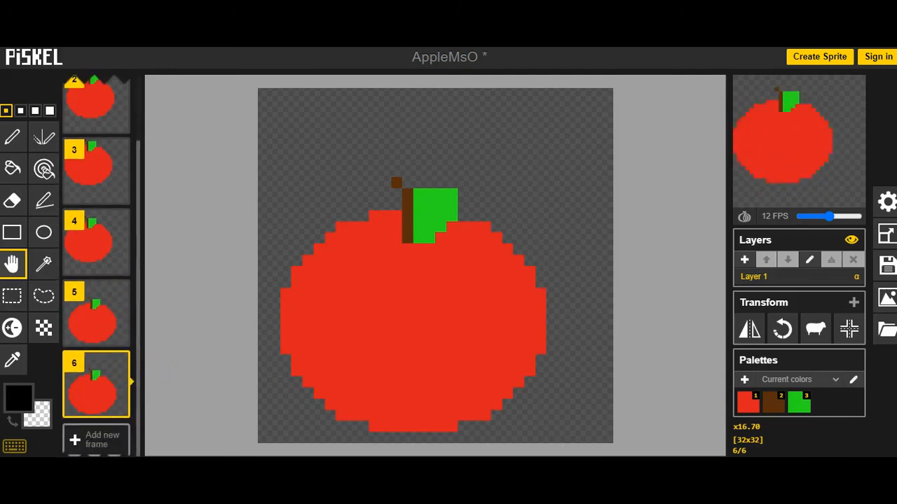
{"action": "left_click_drag", "start_coordinate": [444, 344], "coordinate": [506, 341]}
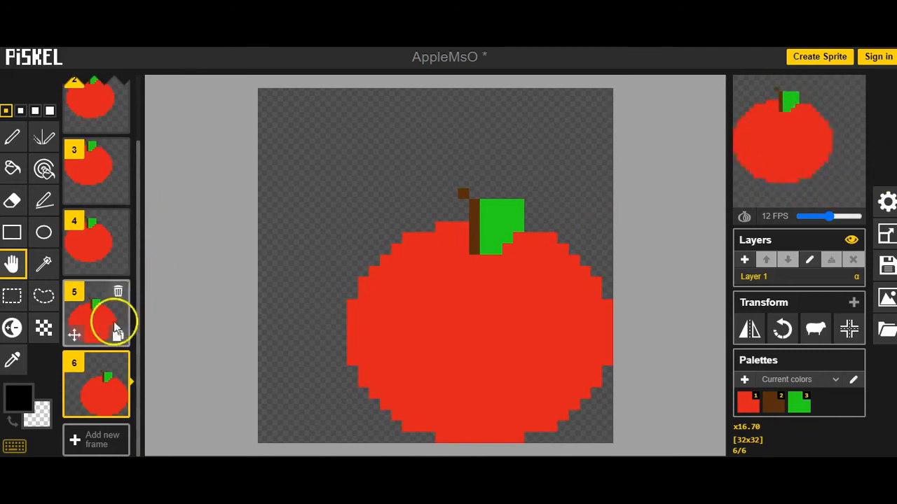
Add frames 7 and 8 as duplicates, moving the apple up in frame 7 and up and left in frame 8
{"action": "left_click", "coordinate": [117, 408]}
{"action": "left_click_drag", "start_coordinate": [535, 296], "coordinate": [530, 248]}
{"action": "scroll", "coordinate": [105, 414], "scroll_direction": "down", "scroll_amount": 1}
{"action": "left_click", "coordinate": [116, 410]}
{"action": "left_click_drag", "start_coordinate": [584, 319], "coordinate": [536, 282]}
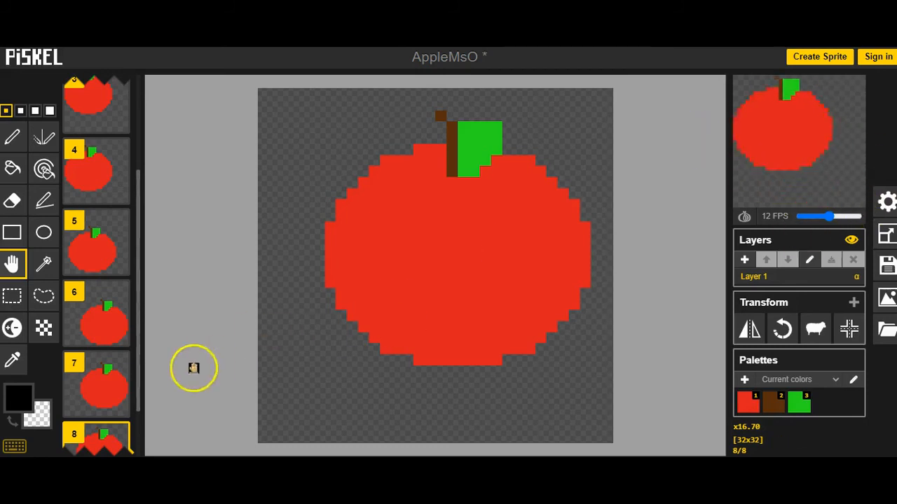
Undo the duplicated and shifted frames until only the original apple frame remains
{"action": "scroll", "coordinate": [128, 395], "scroll_direction": "down", "scroll_amount": 2}
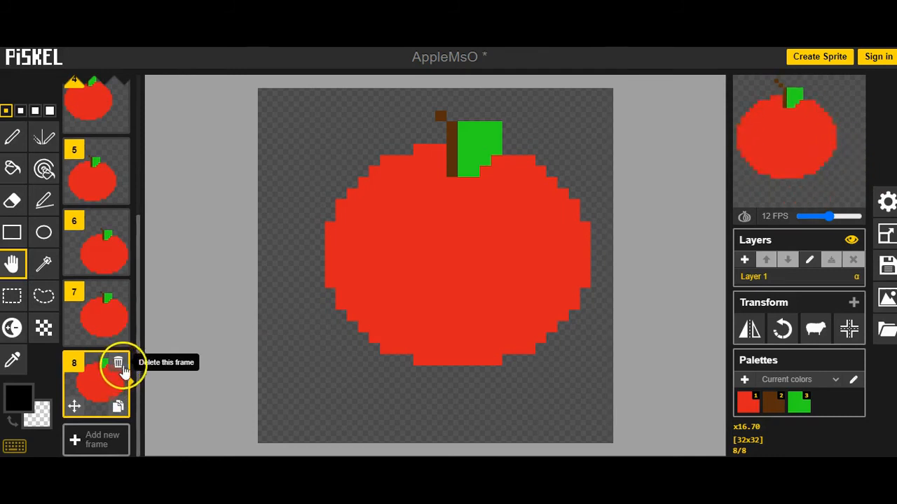
{"action": "left_click", "coordinate": [119, 365]}
{"action": "left_click", "coordinate": [119, 365]}
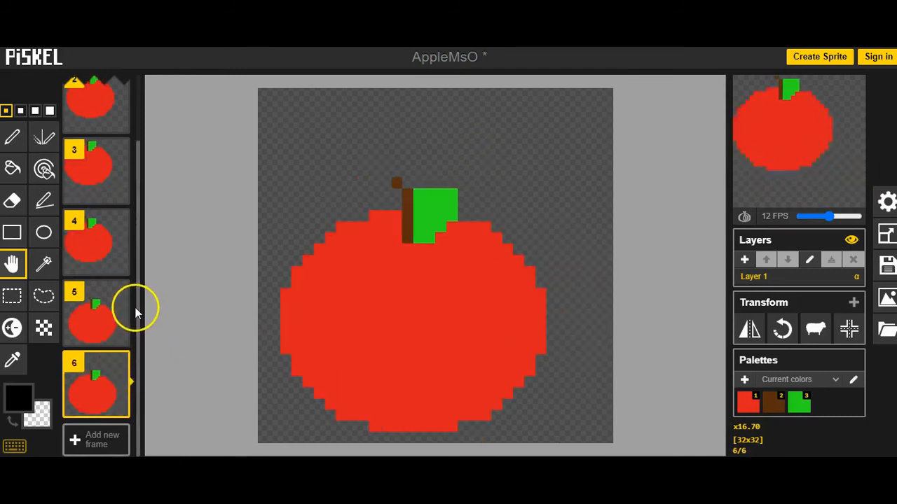
{"action": "left_click", "coordinate": [135, 308]}
{"action": "left_click", "coordinate": [134, 306]}
{"action": "left_click", "coordinate": [134, 306]}
{"action": "left_click", "coordinate": [134, 305]}
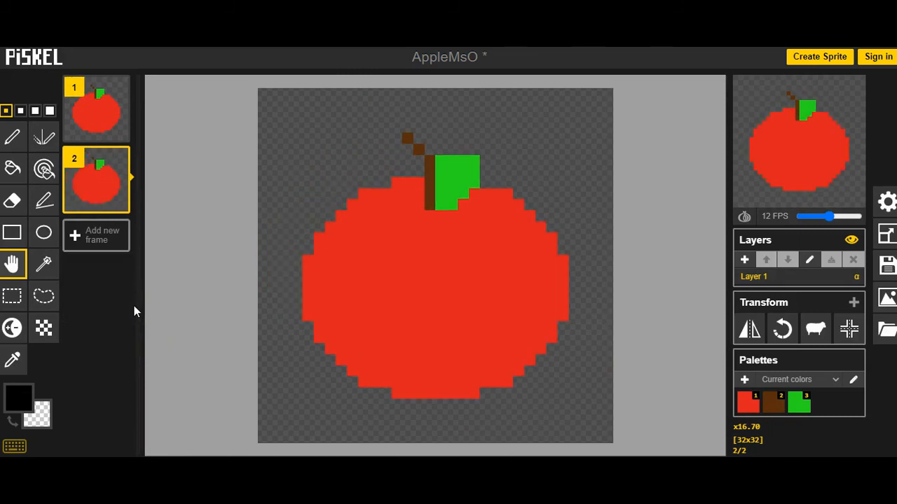
{"action": "key", "text": "ctrl+z"}
Build a four-frame spin by duplicating the latest frame three times and rotating each copy 90° counterclockwise
{"action": "left_click", "coordinate": [117, 132]}
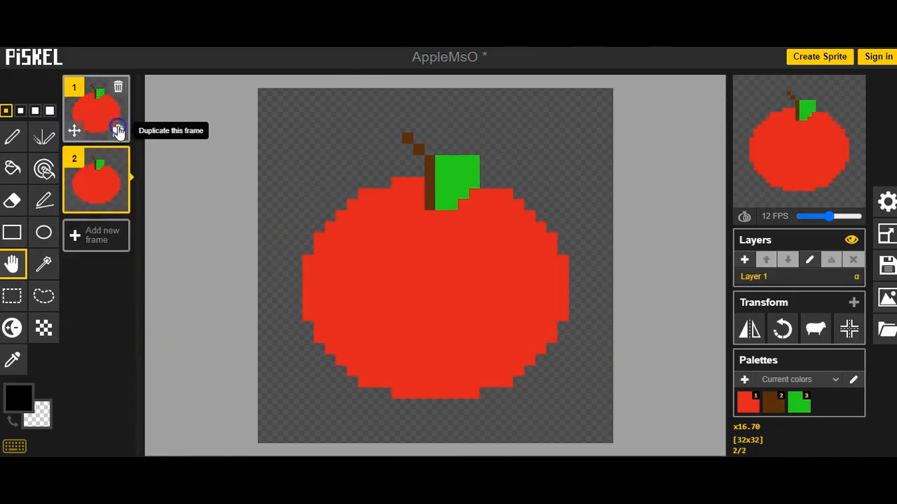
{"action": "left_click", "coordinate": [784, 328]}
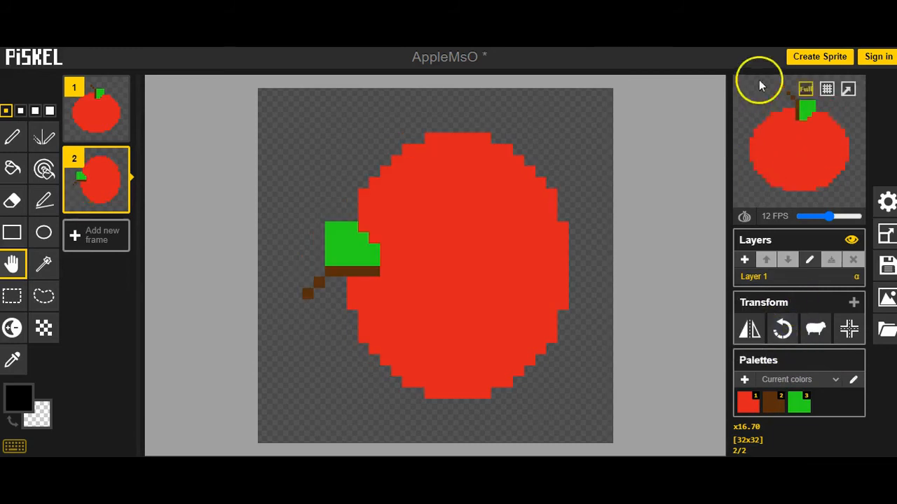
{"action": "left_click", "coordinate": [116, 205]}
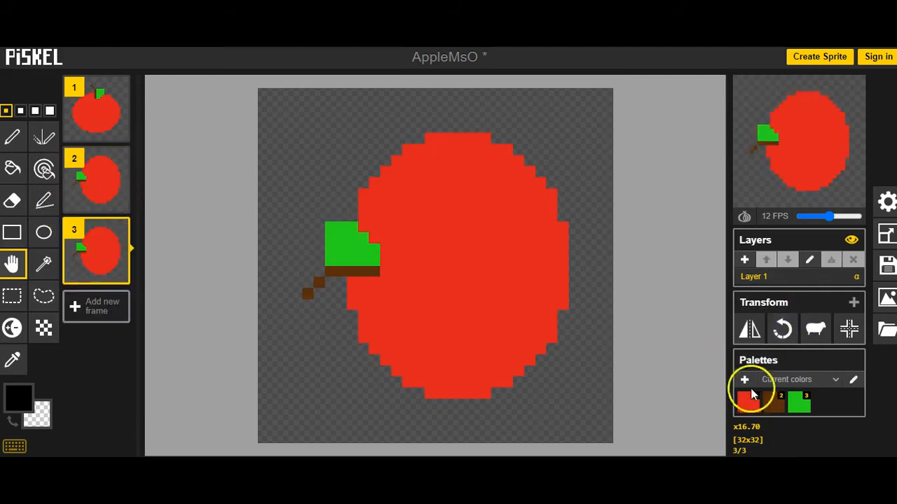
{"action": "left_click", "coordinate": [783, 329]}
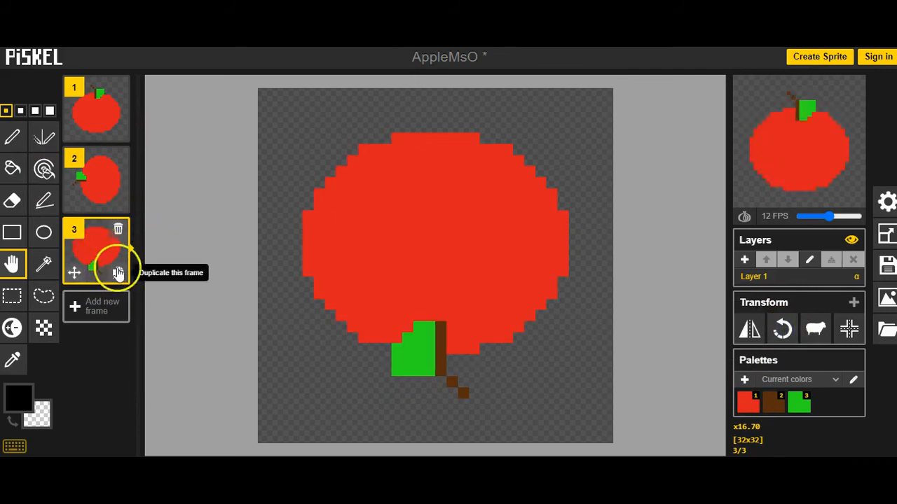
{"action": "left_click", "coordinate": [116, 275]}
{"action": "left_click", "coordinate": [786, 329]}
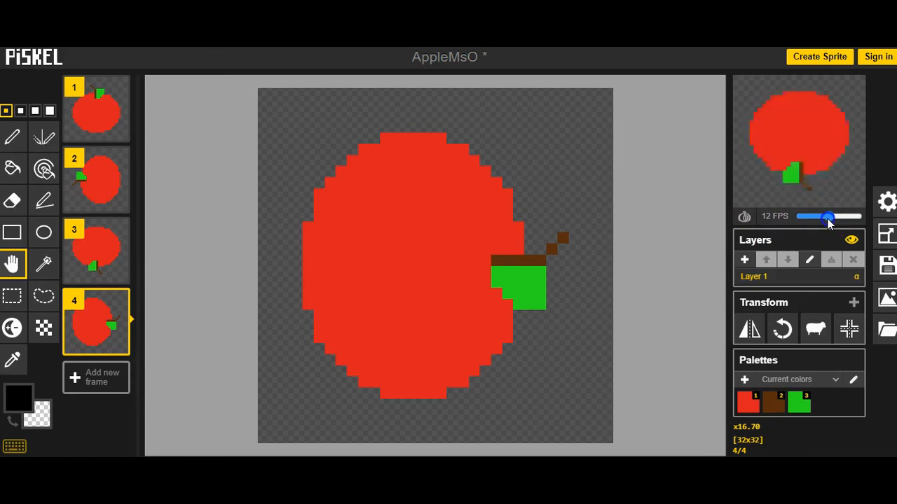
Set the animation preview speed to 4 FPS
{"action": "left_click_drag", "start_coordinate": [827, 218], "coordinate": [811, 220]}
{"action": "mouse_move", "coordinate": [791, 118]}
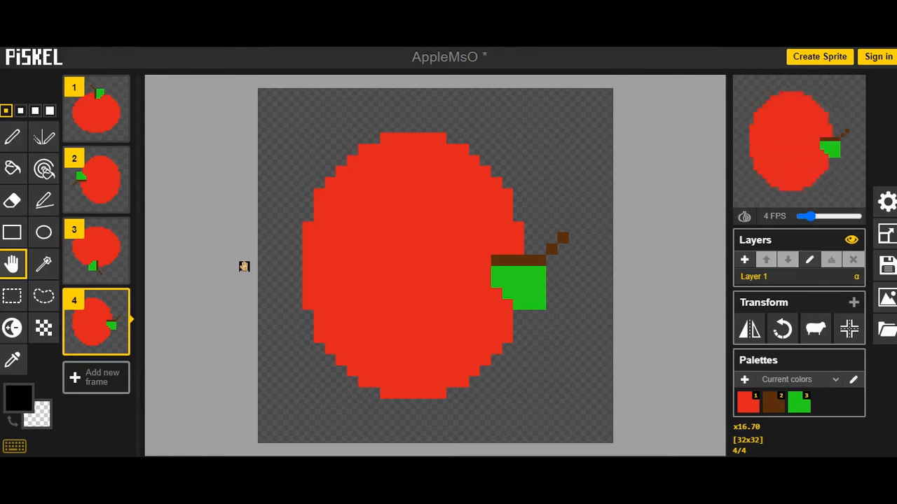
{"action": "left_click", "coordinate": [291, 193]}
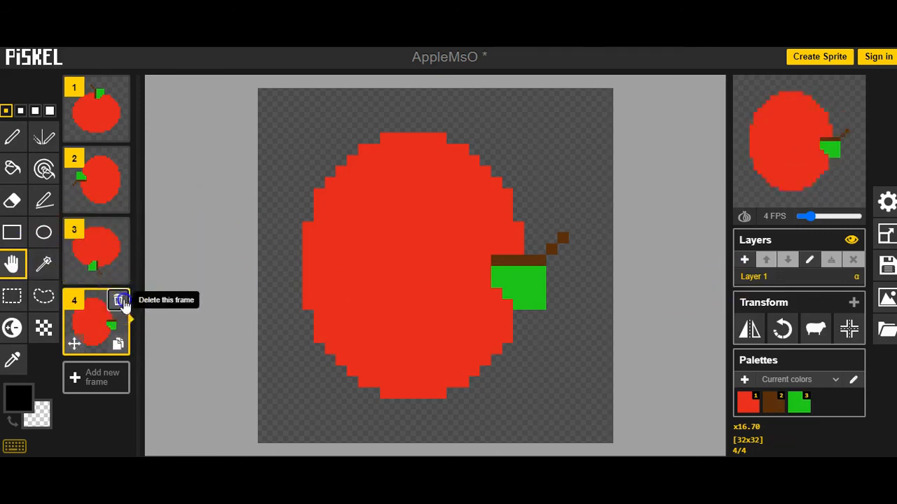
Delete the rotated frames 4, 3 and 2, keeping only the original apple frame
{"action": "left_click", "coordinate": [118, 300]}
{"action": "left_click", "coordinate": [118, 229]}
{"action": "left_click", "coordinate": [118, 158]}
Duplicate the apple frame and erase a small bite from the apple's right edge in frame 2
{"action": "mouse_move", "coordinate": [124, 135]}
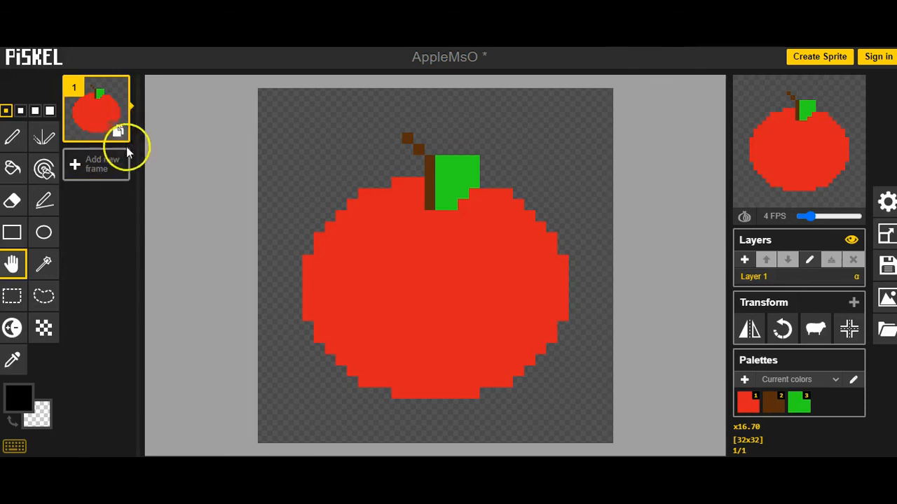
{"action": "left_click", "coordinate": [120, 133]}
{"action": "left_click", "coordinate": [12, 202]}
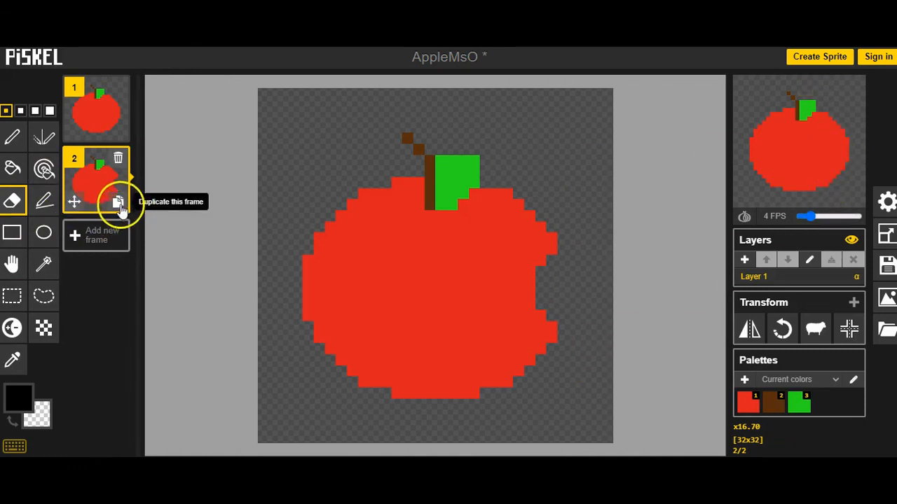
Add frames 3 and 4 by duplicating the latest bitten frame, erasing a progressively larger bite in each
{"action": "left_click", "coordinate": [118, 204]}
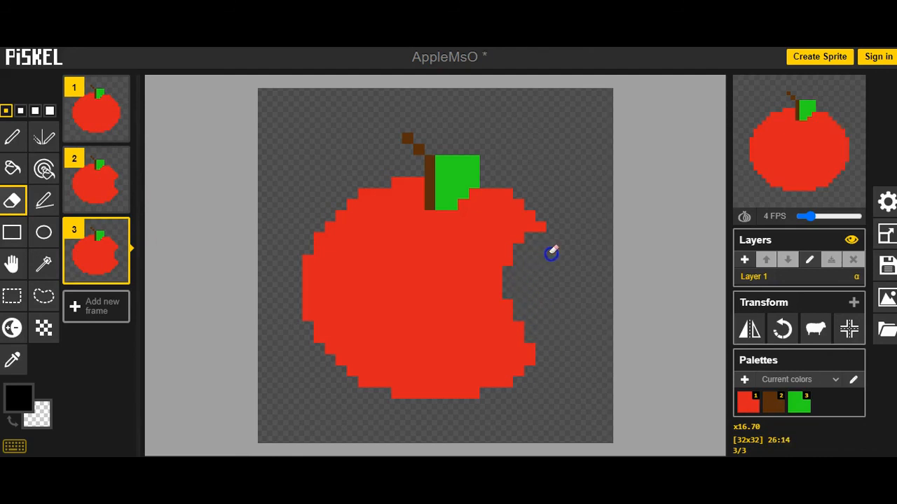
{"action": "left_click", "coordinate": [117, 272]}
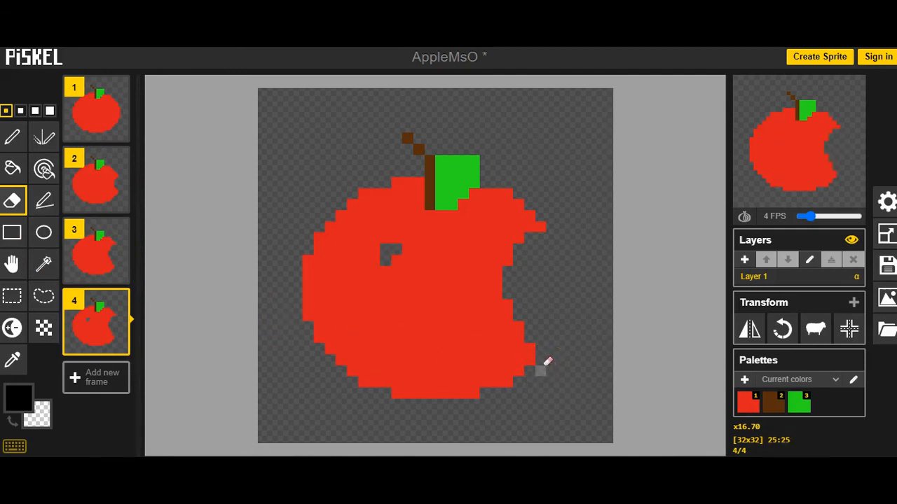
{"action": "left_click", "coordinate": [557, 319]}
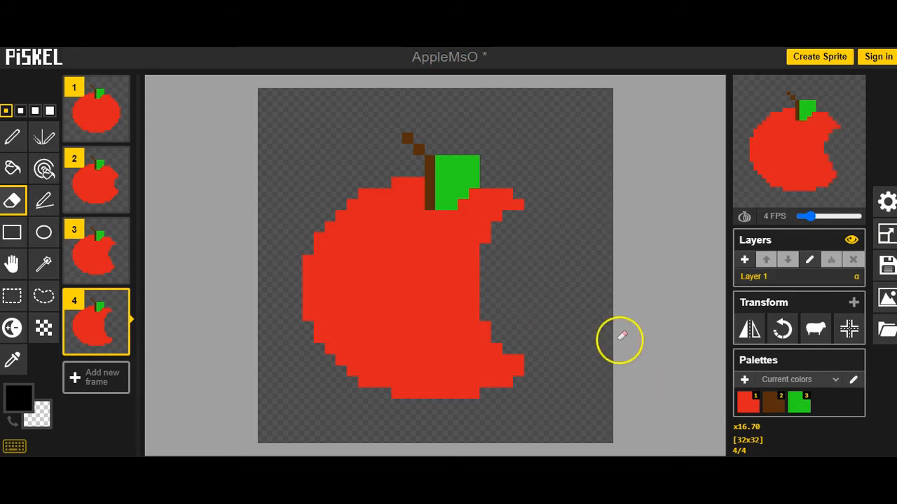
{"action": "mouse_move", "coordinate": [824, 180]}
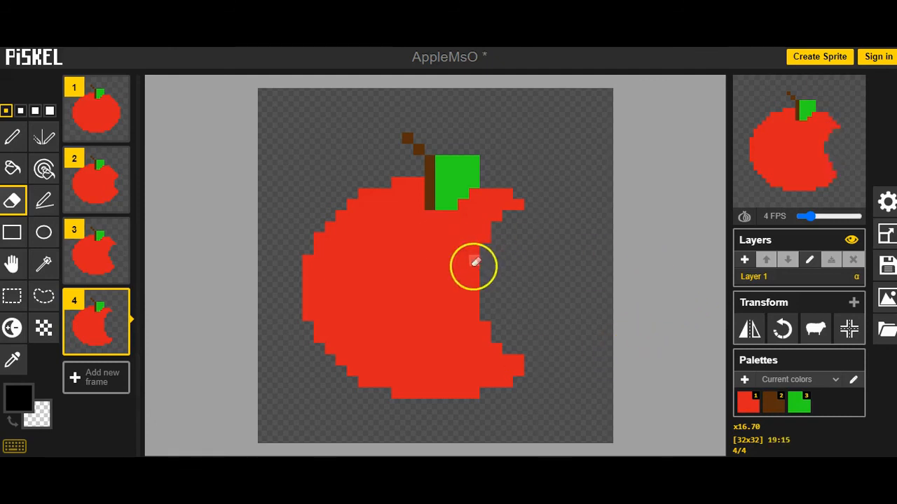
Export the sprite as a repeatedly looping animated GIF at 1.0x scale and download it
{"action": "left_click", "coordinate": [887, 298]}
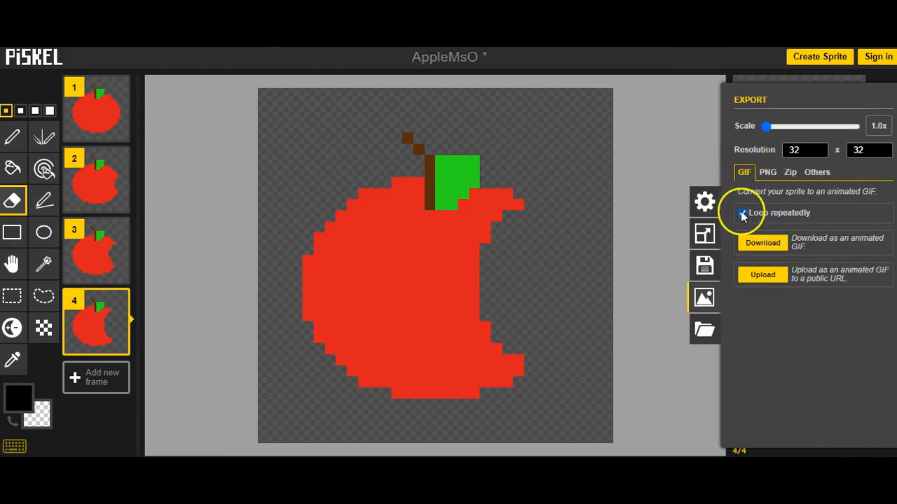
{"action": "left_click", "coordinate": [764, 243]}
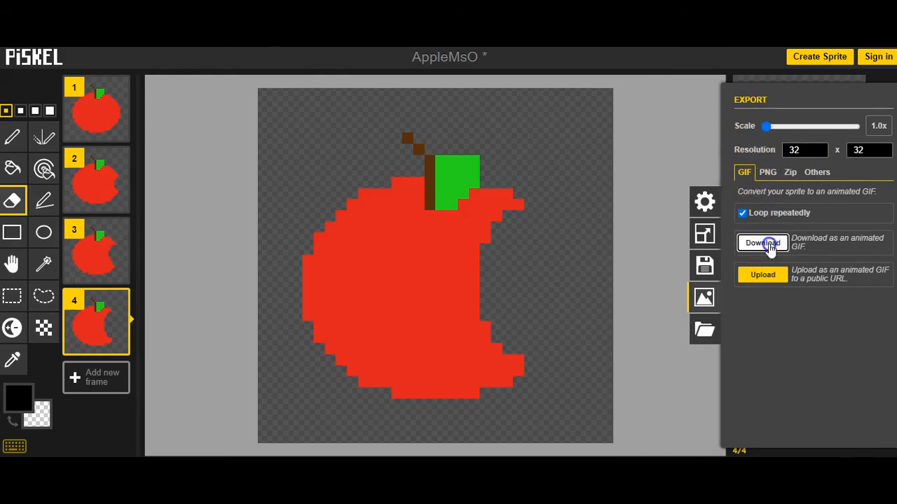